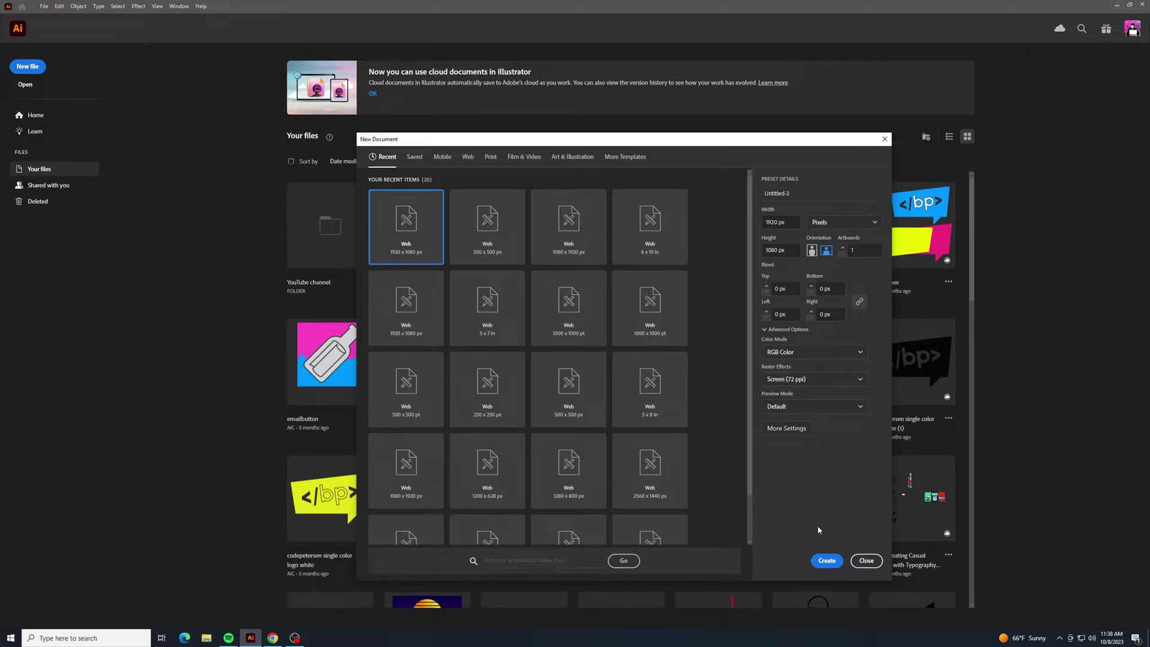
Step: Create a 1920 x 1080 document and draw a tall, narrow rectangle for the pole
left_click(829, 557)
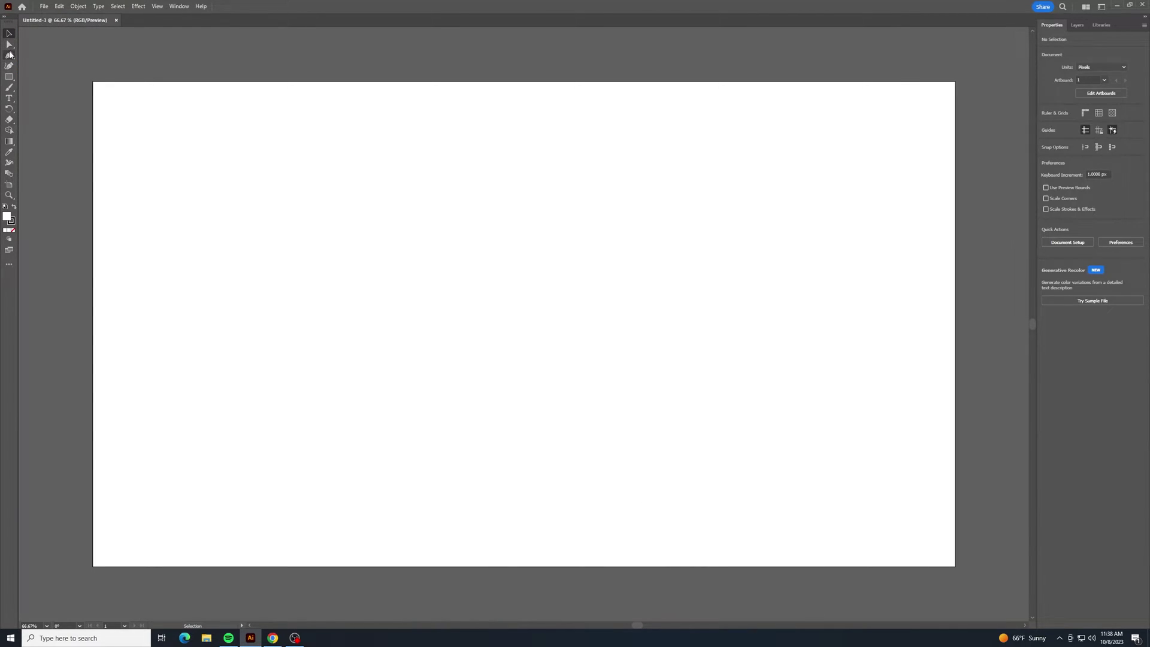
left_click(10, 77)
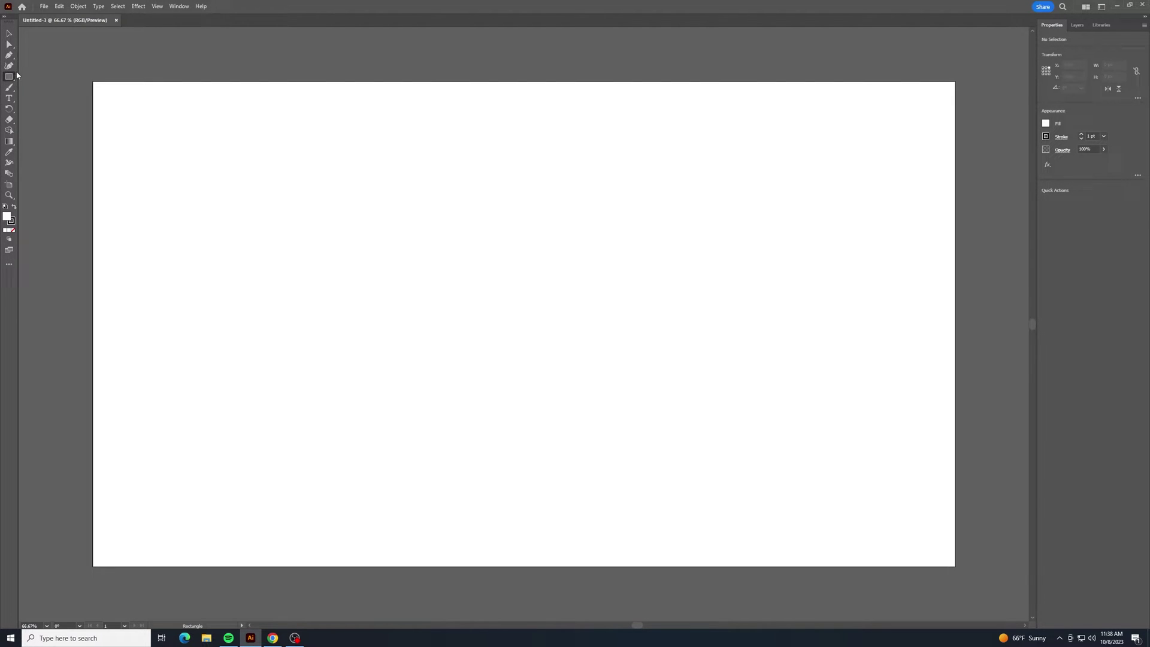
left_click_drag(147, 112, 187, 438)
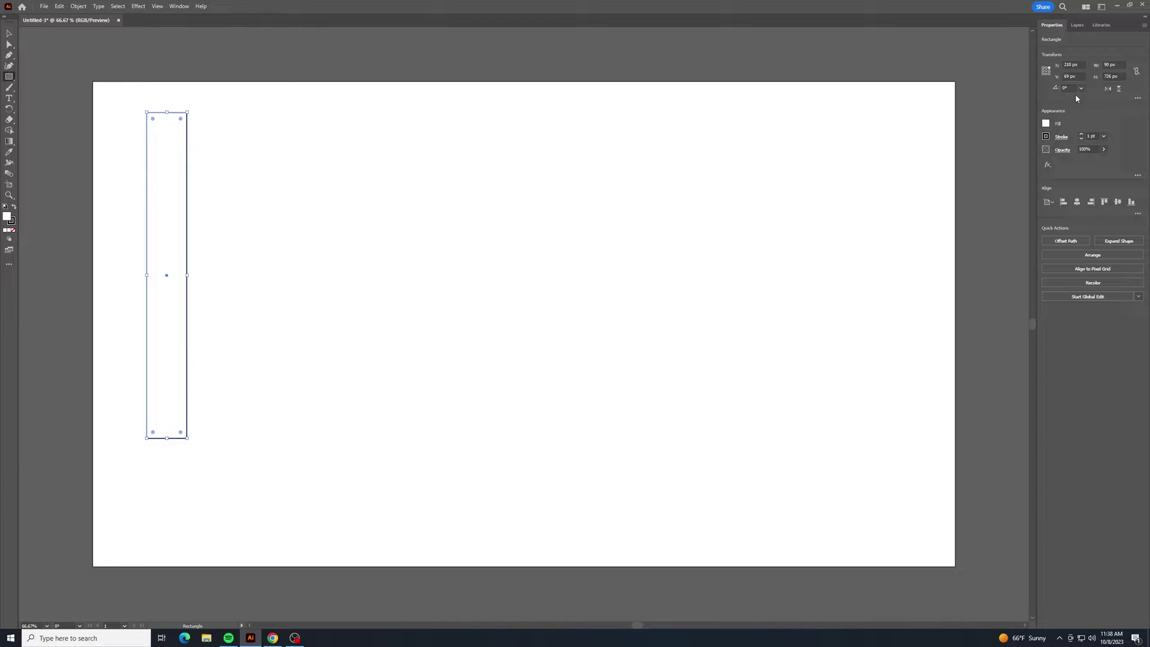
Step: Fill the rectangle maroon with no stroke and move it right and down
left_click(1047, 124)
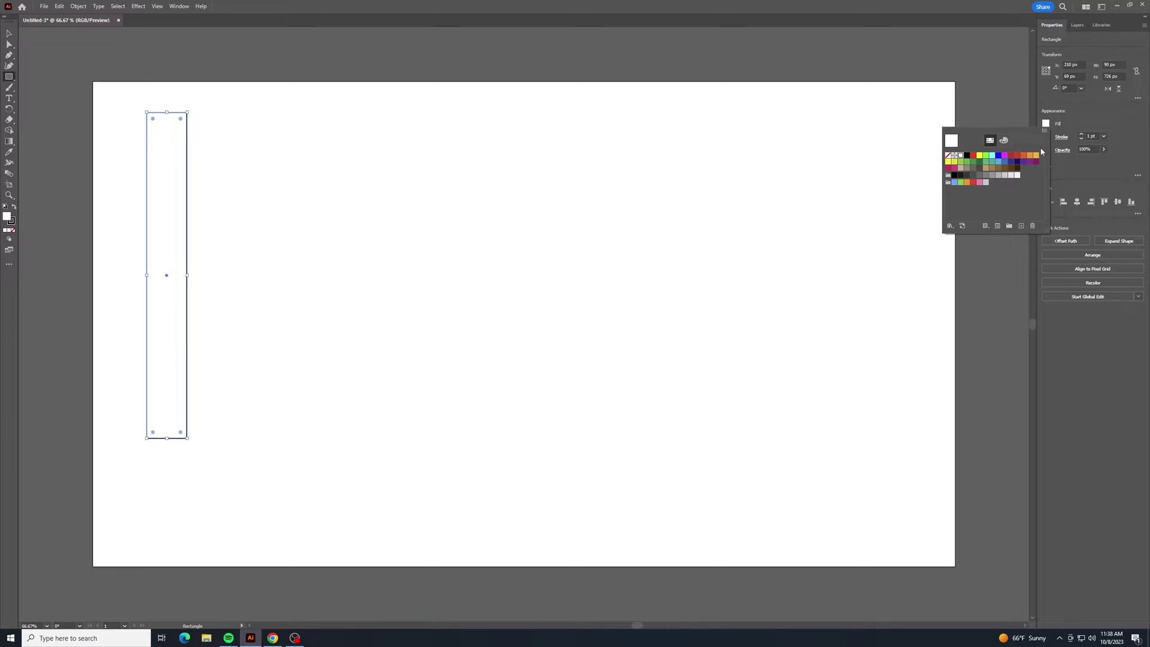
left_click(1036, 162)
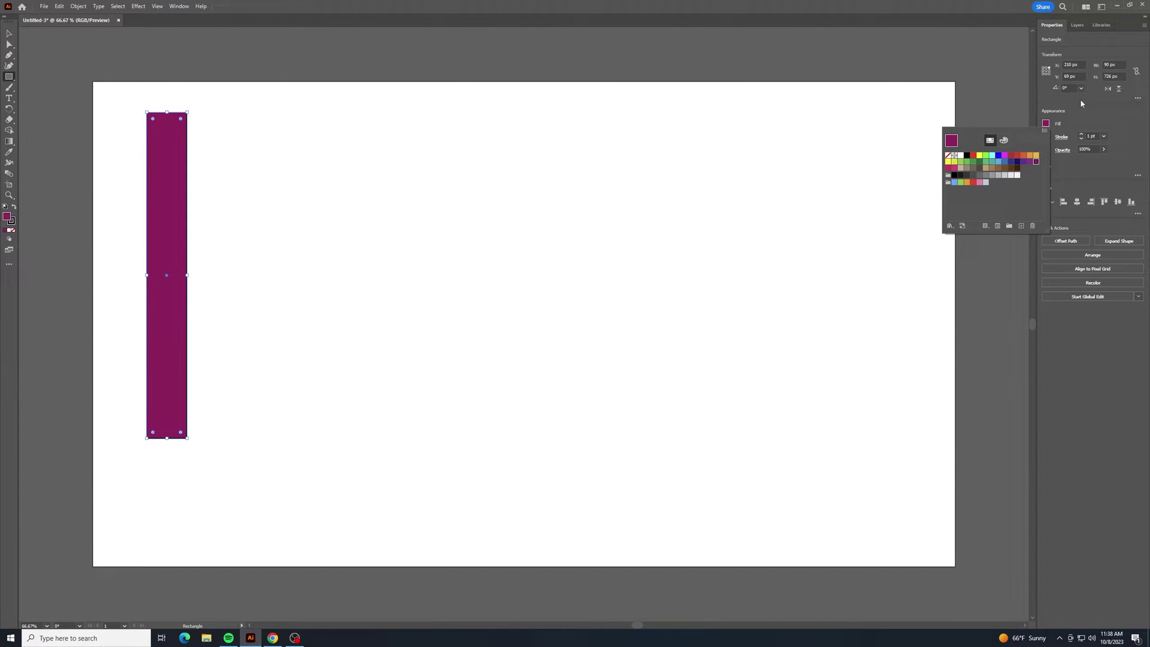
left_click(1101, 112)
left_click(1045, 136)
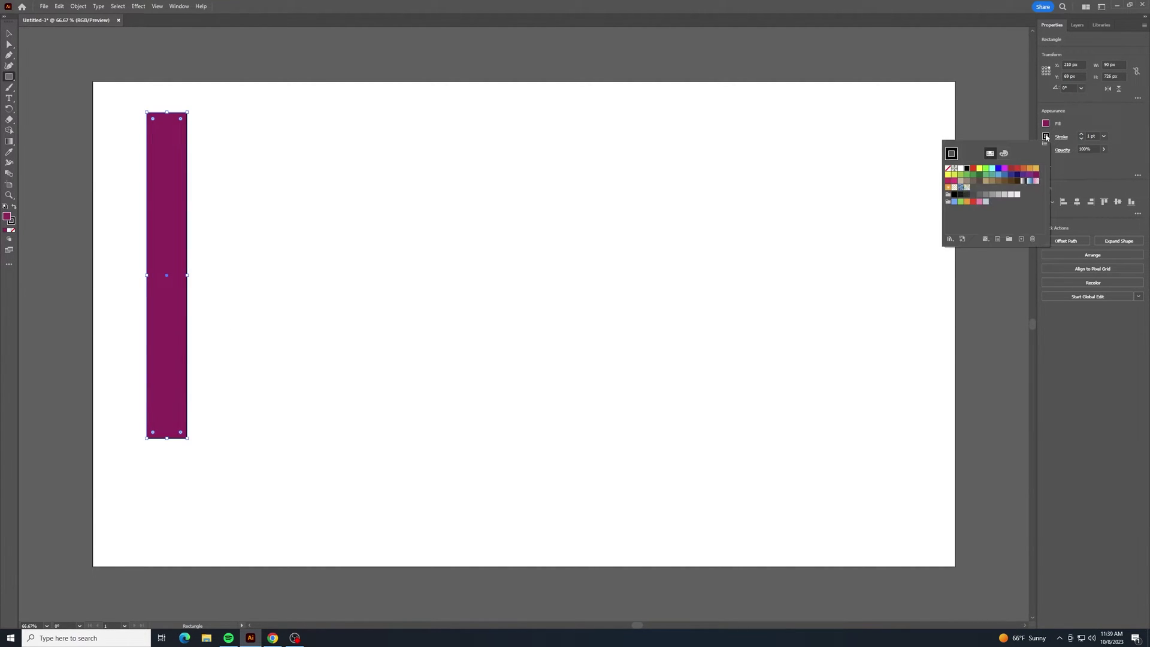
left_click(948, 168)
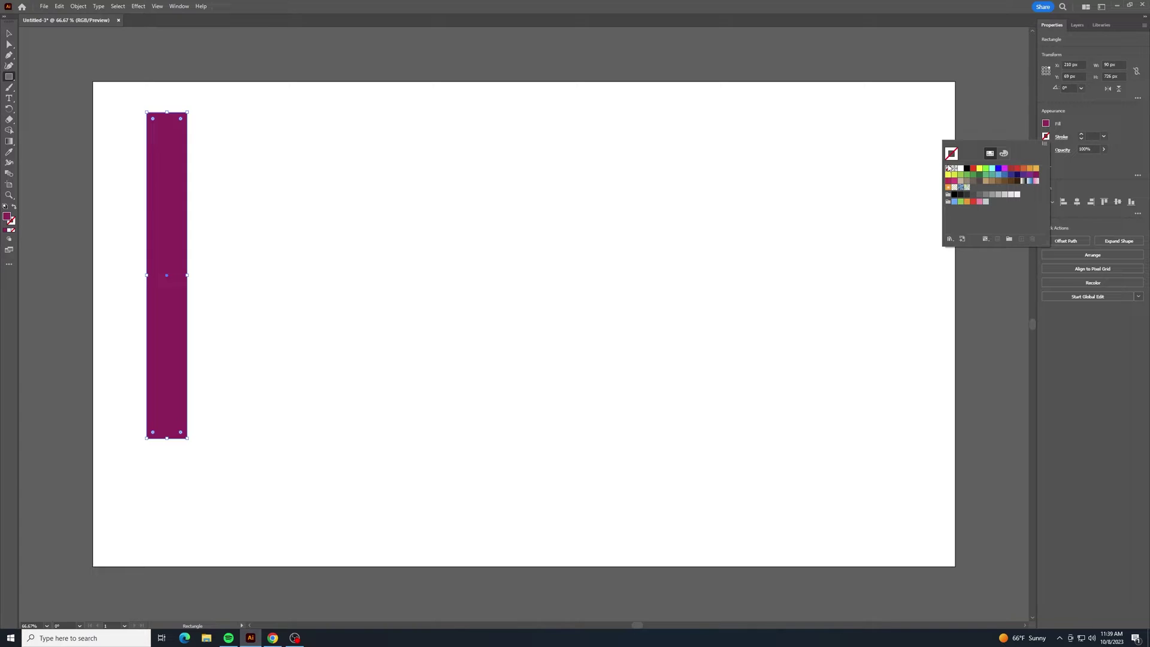
left_click(132, 41)
key("v")
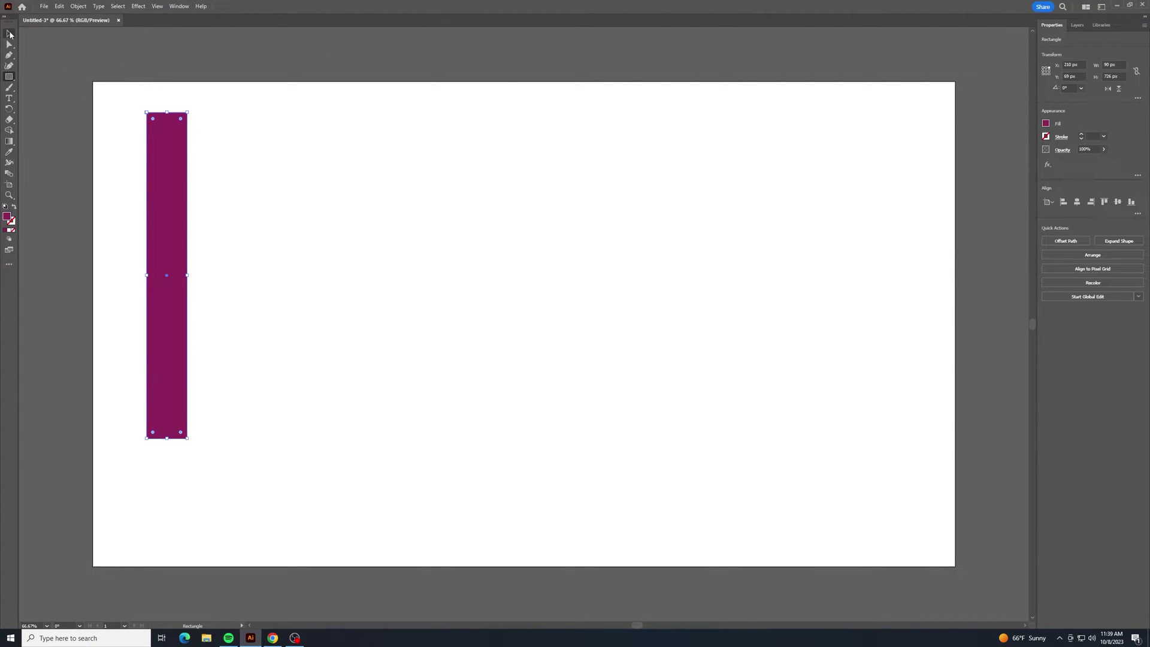
left_click_drag(170, 161, 225, 205)
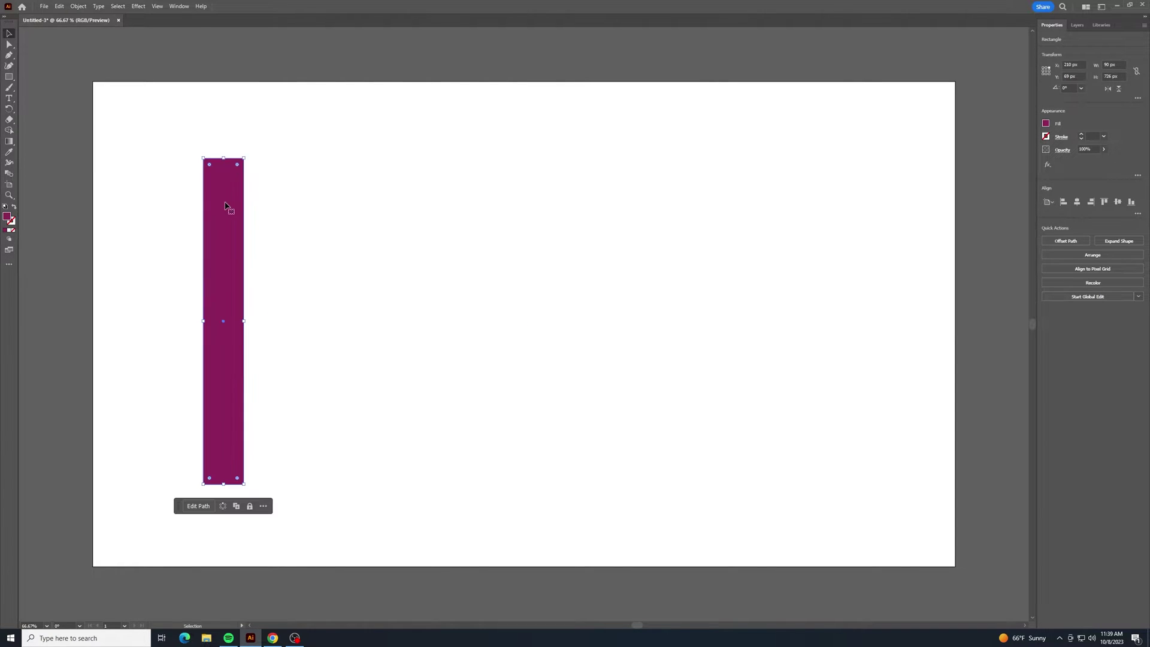
Step: Draw a polygon beside the bar and reduce it to three sides
left_click(366, 69)
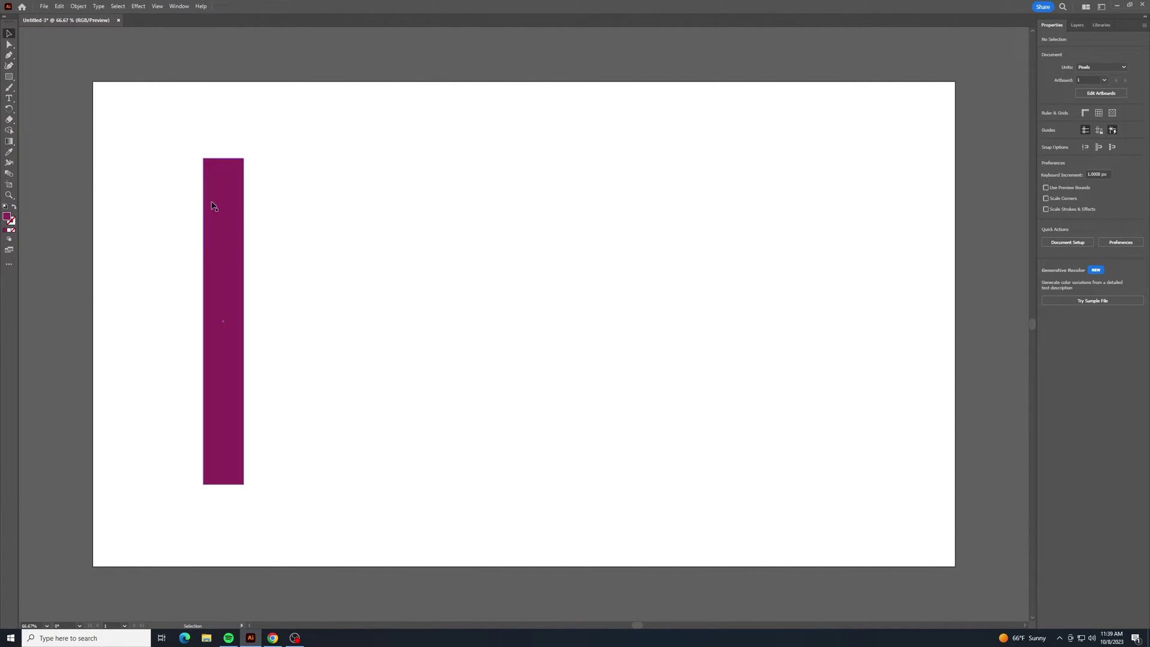
left_click(11, 76)
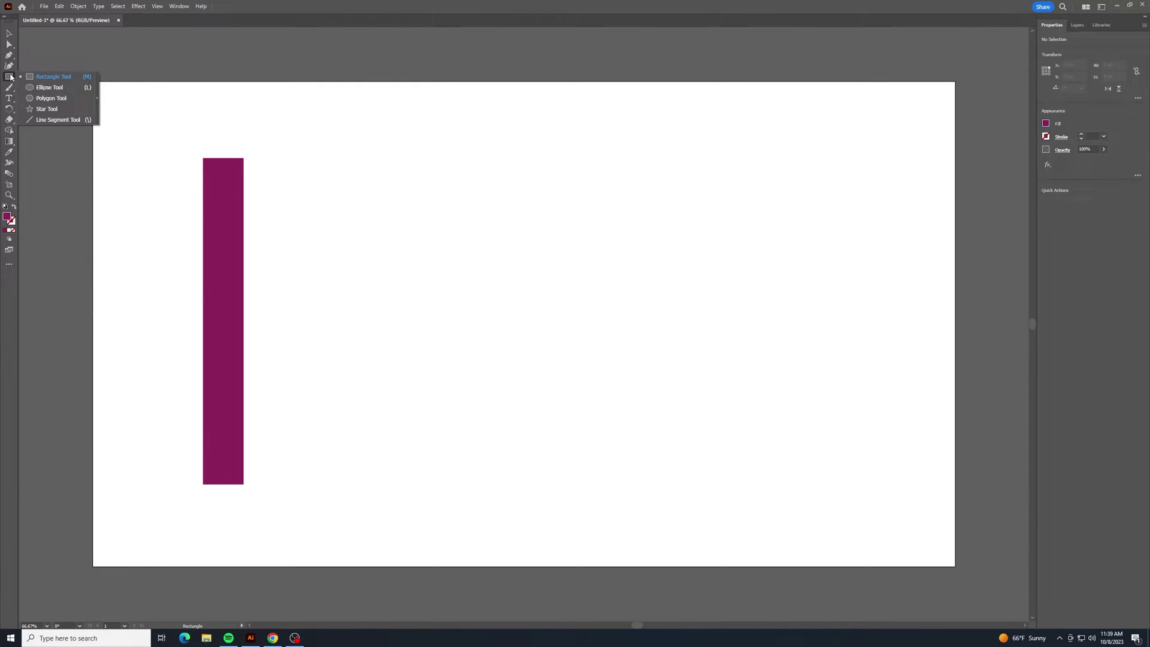
left_click(51, 98)
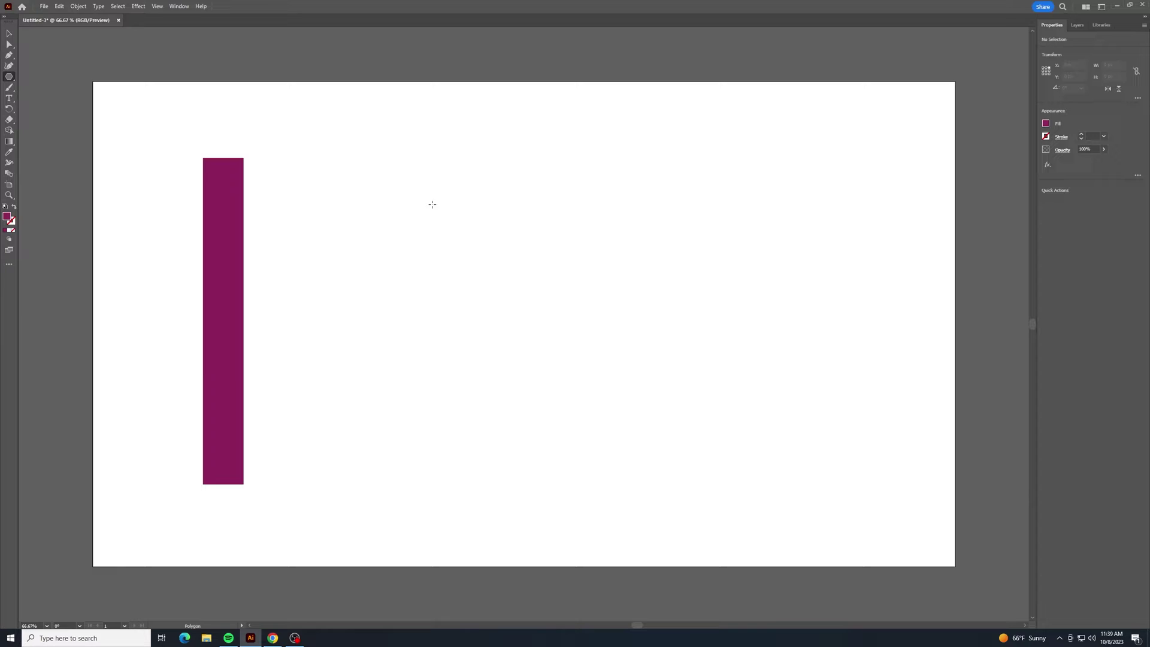
mouse_move(410, 221)
left_mouse_down()
mouse_move(560, 329)
mouse_move(508, 236)
mouse_move(507, 202)
left_mouse_up()
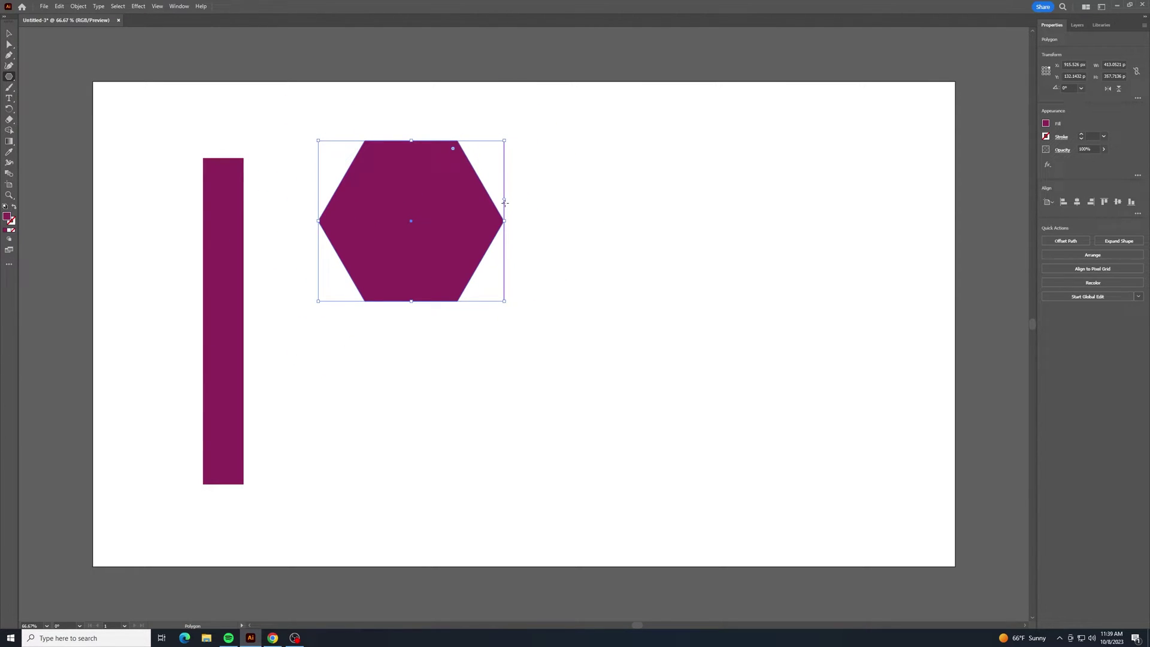
left_click_drag(504, 204, 463, 139)
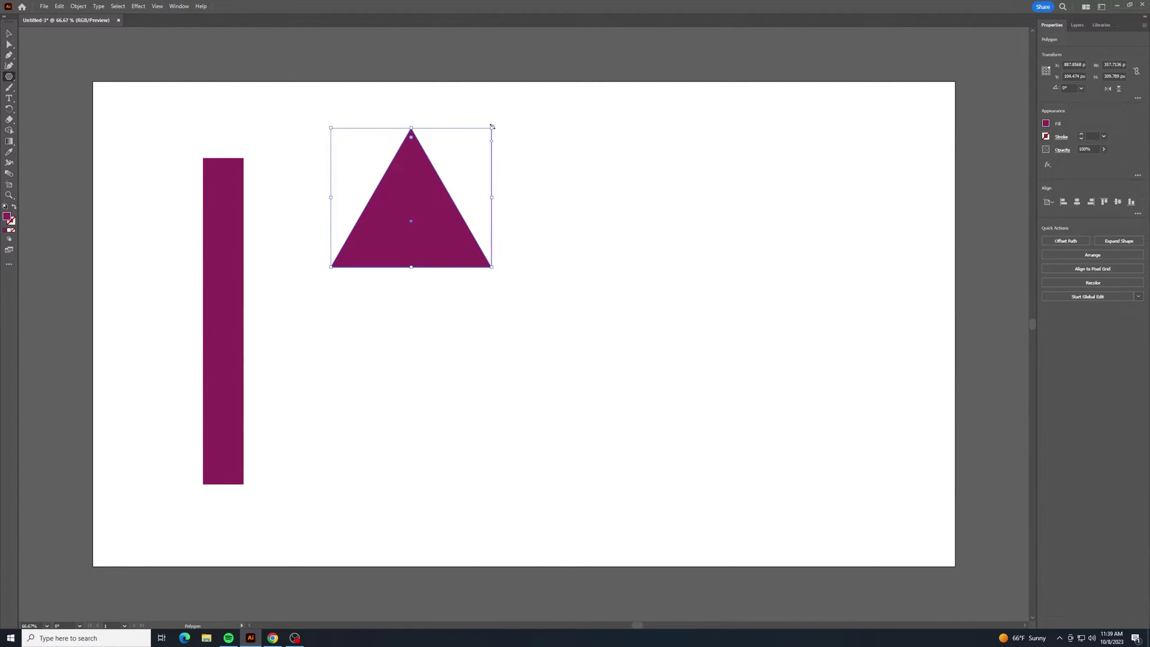
Step: Rotate the triangle to point right and stretch it wider, taller and longer
left_click_drag(492, 126, 546, 277)
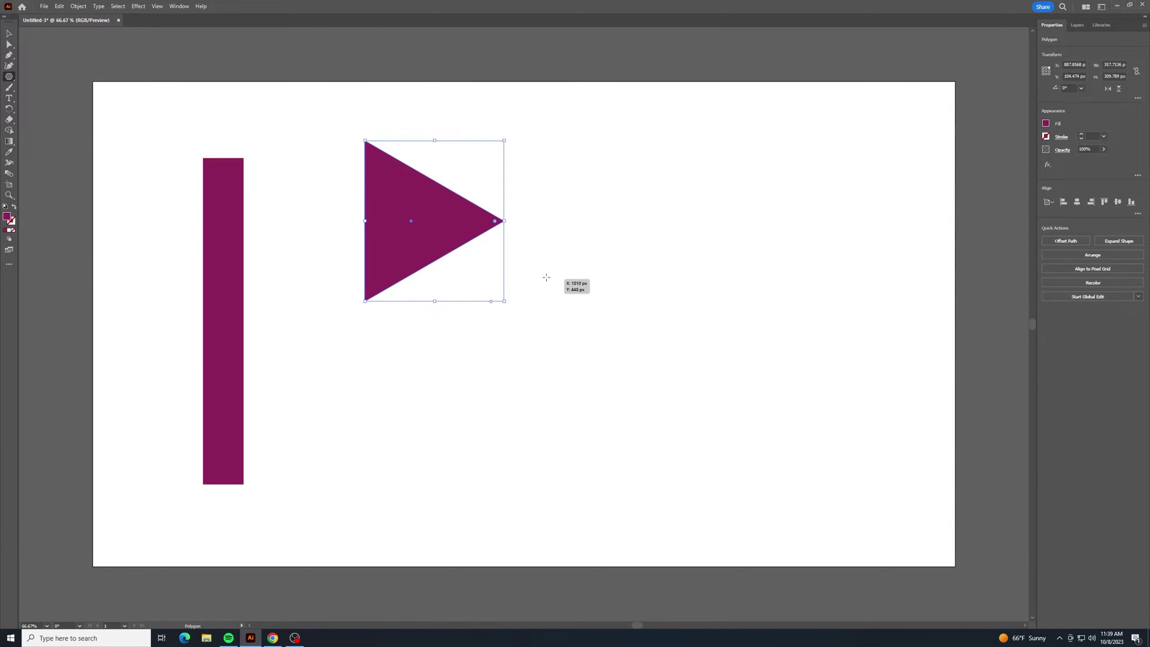
left_click_drag(504, 220, 814, 217)
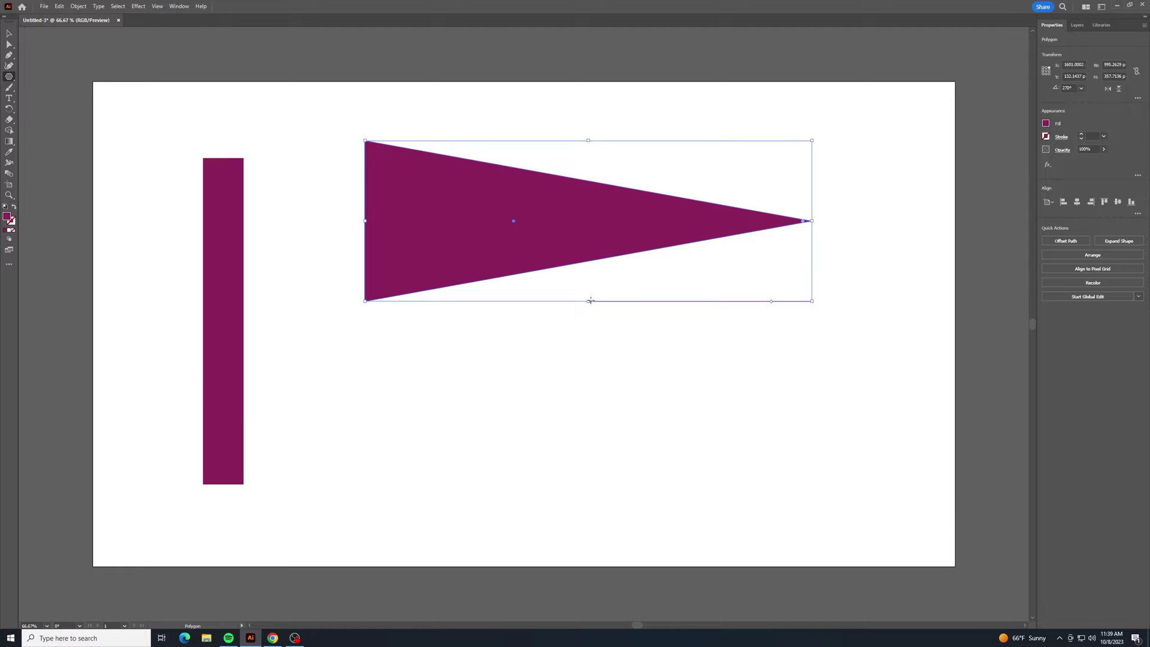
left_click_drag(590, 300, 593, 407)
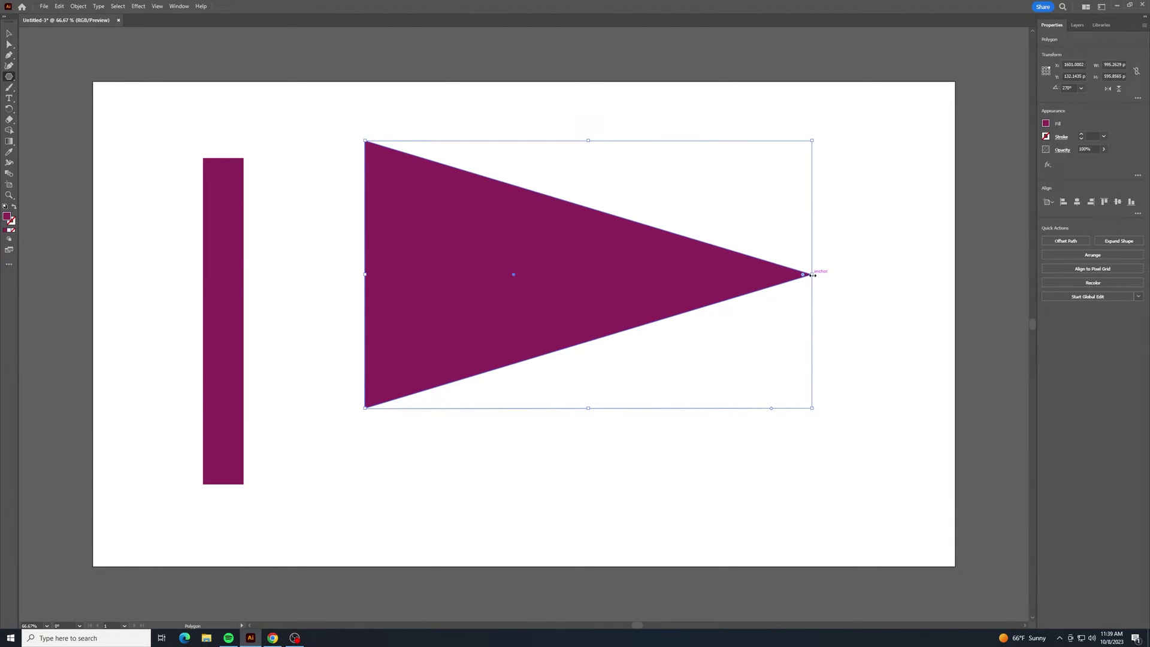
left_click_drag(813, 275, 857, 274)
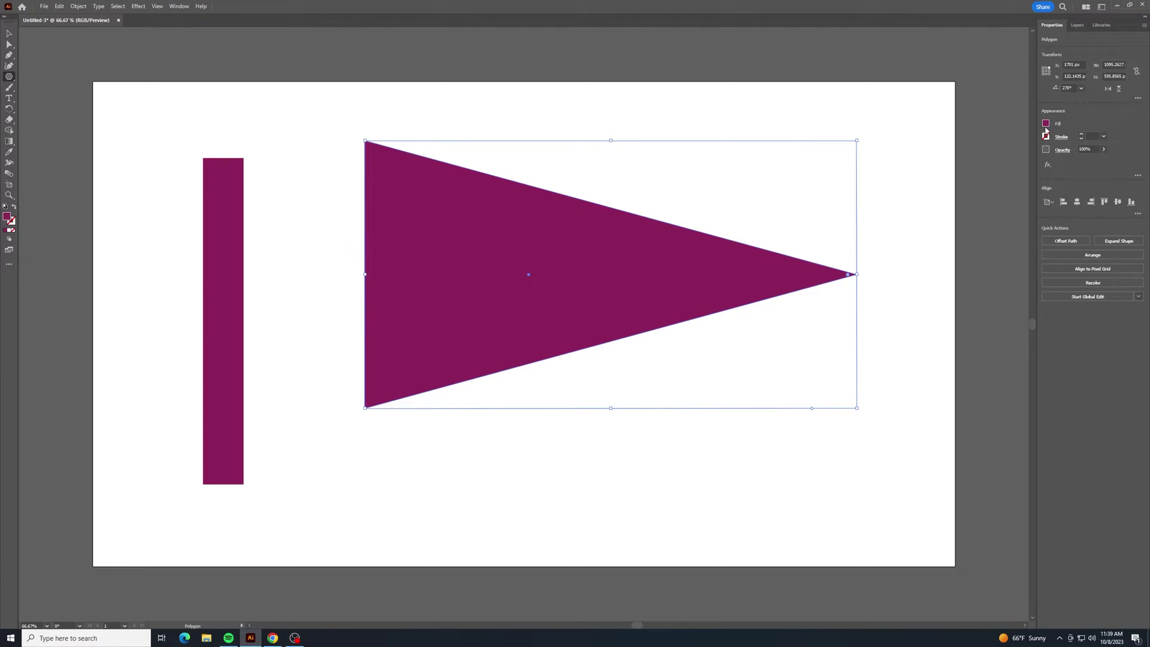
Step: Fill the triangle with a light blue swatch
left_click(1047, 126)
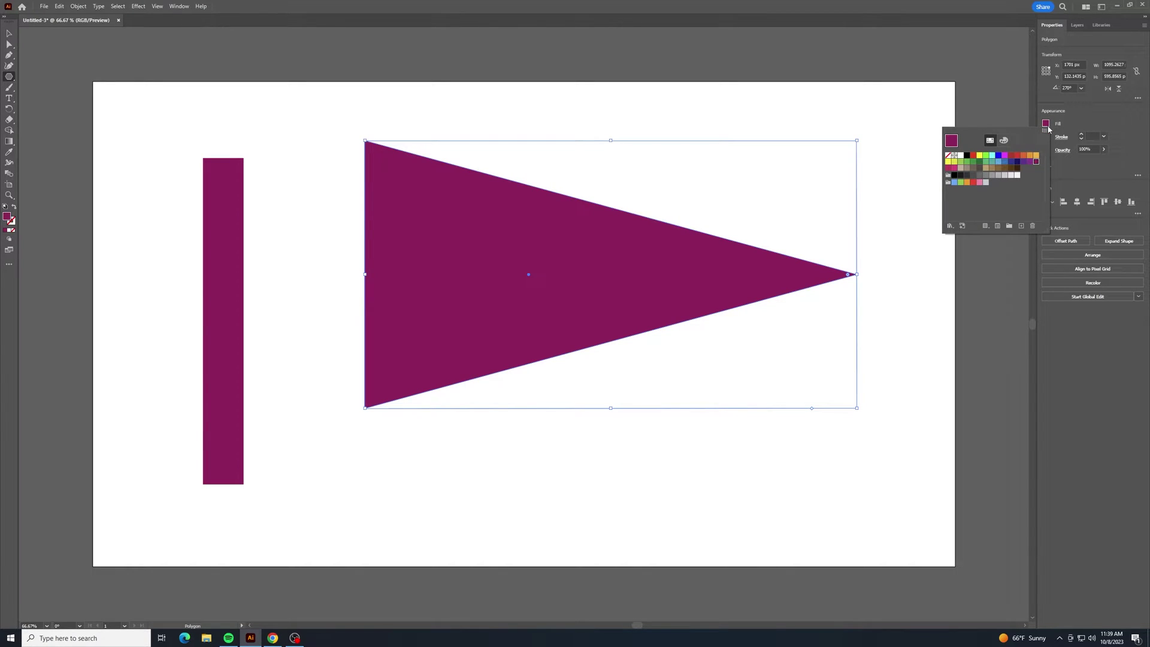
left_click(1004, 162)
left_click(998, 161)
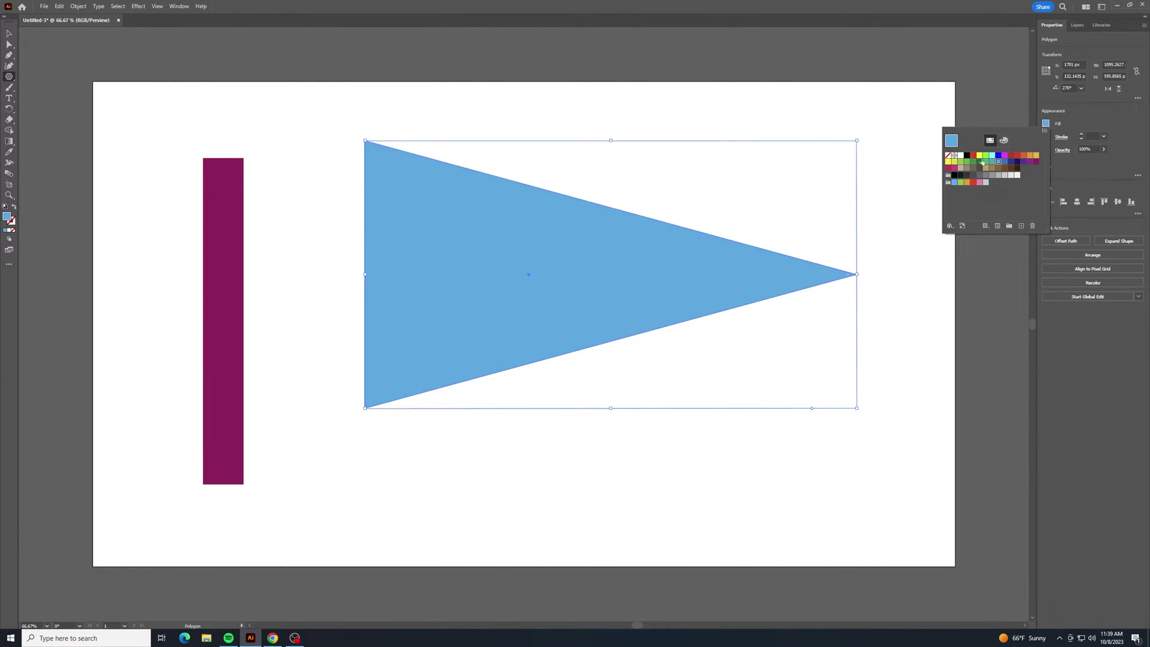
left_click(28, 38)
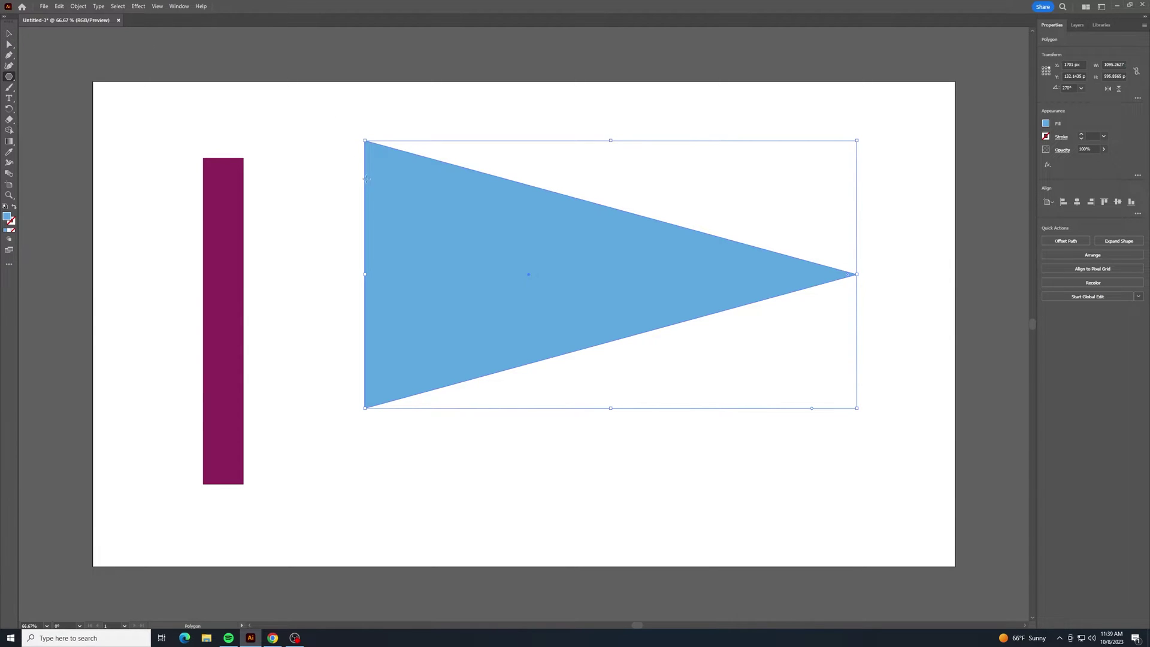
Step: Move the triangle flush against the maroon bar and stretch it down and to the right
key("v")
left_click_drag(412, 200, 291, 226)
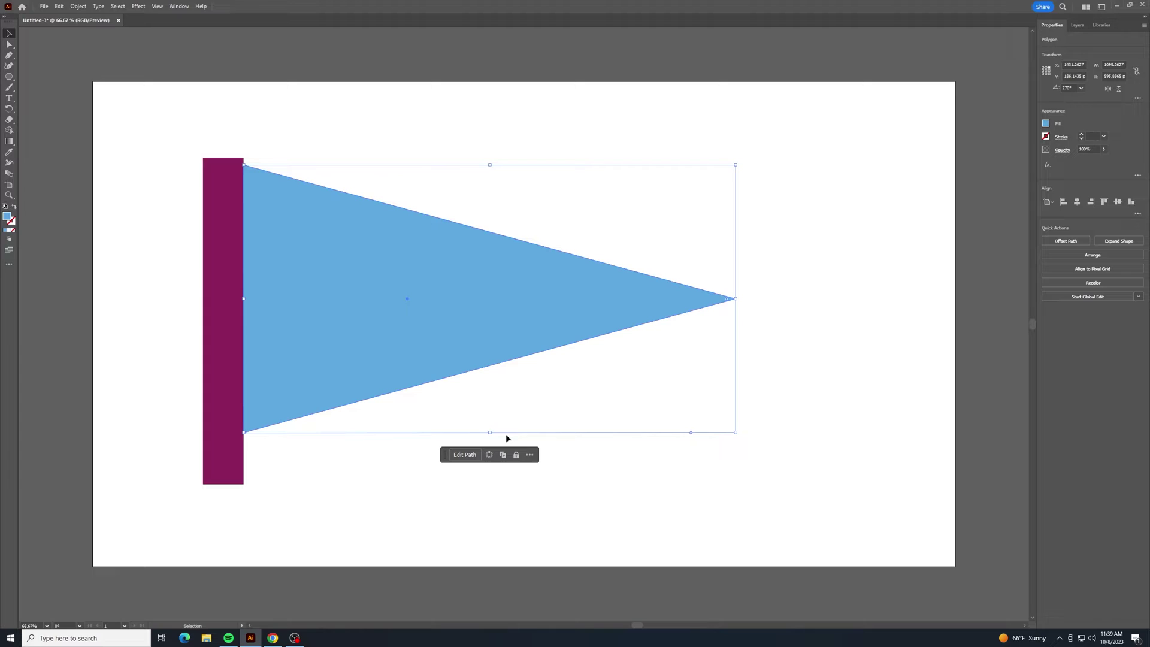
left_click_drag(490, 432, 490, 478)
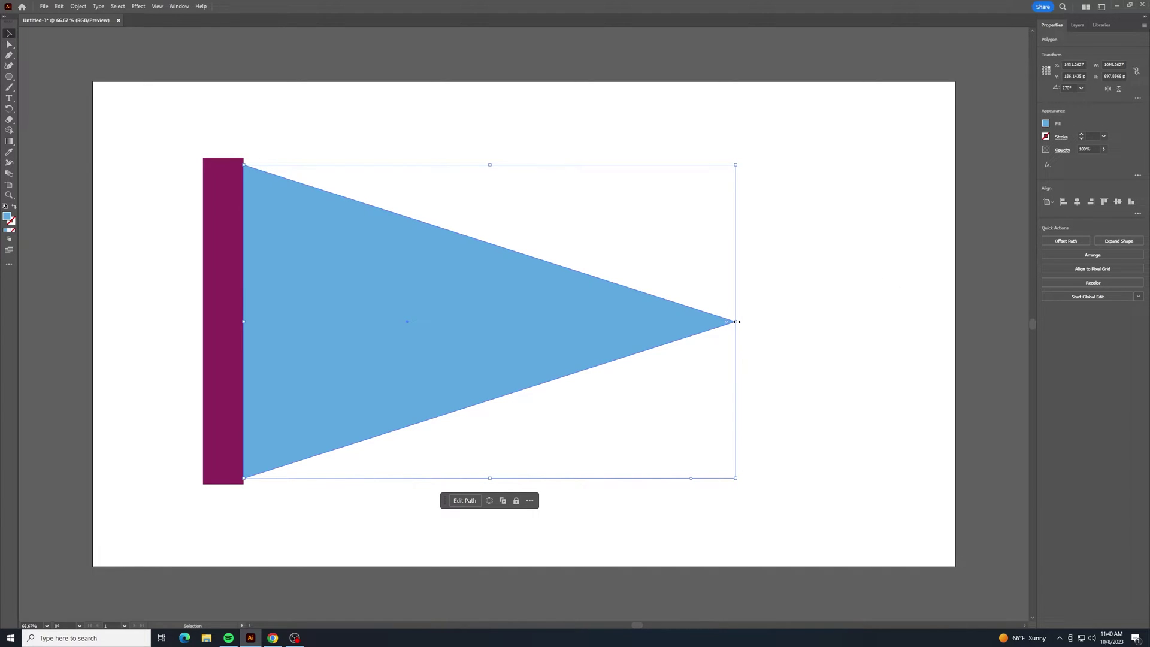
left_click_drag(737, 322, 843, 328)
left_click(888, 301)
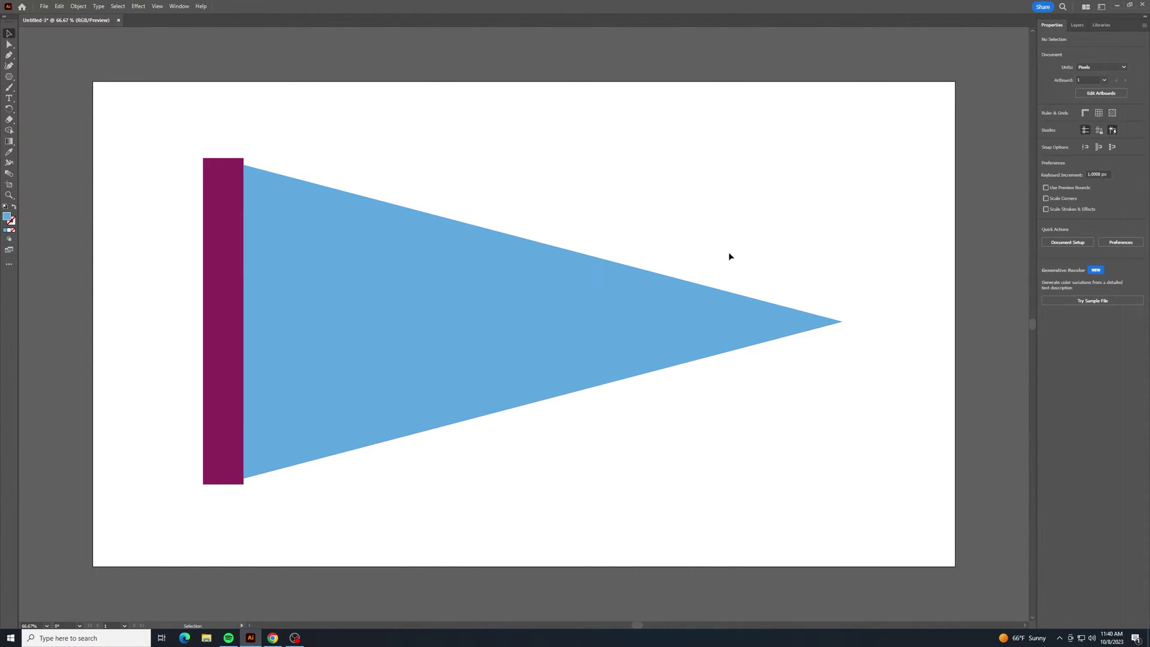
Step: Set up the Pen tool with no fill and a white stroke
left_click(9, 56)
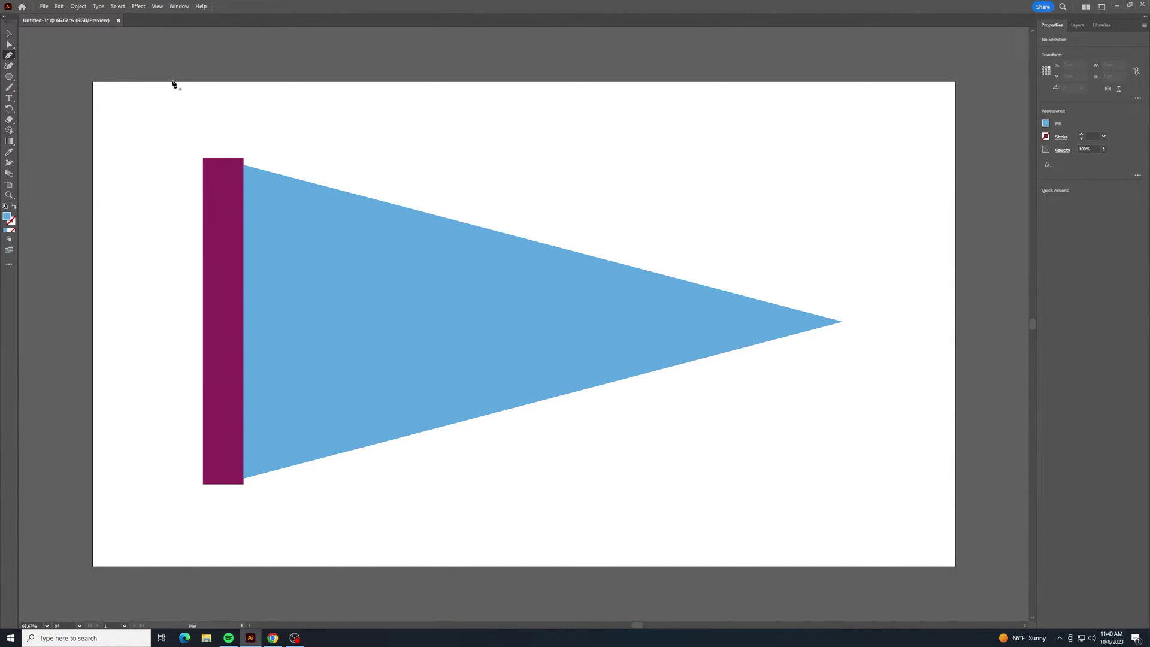
left_click(1046, 124)
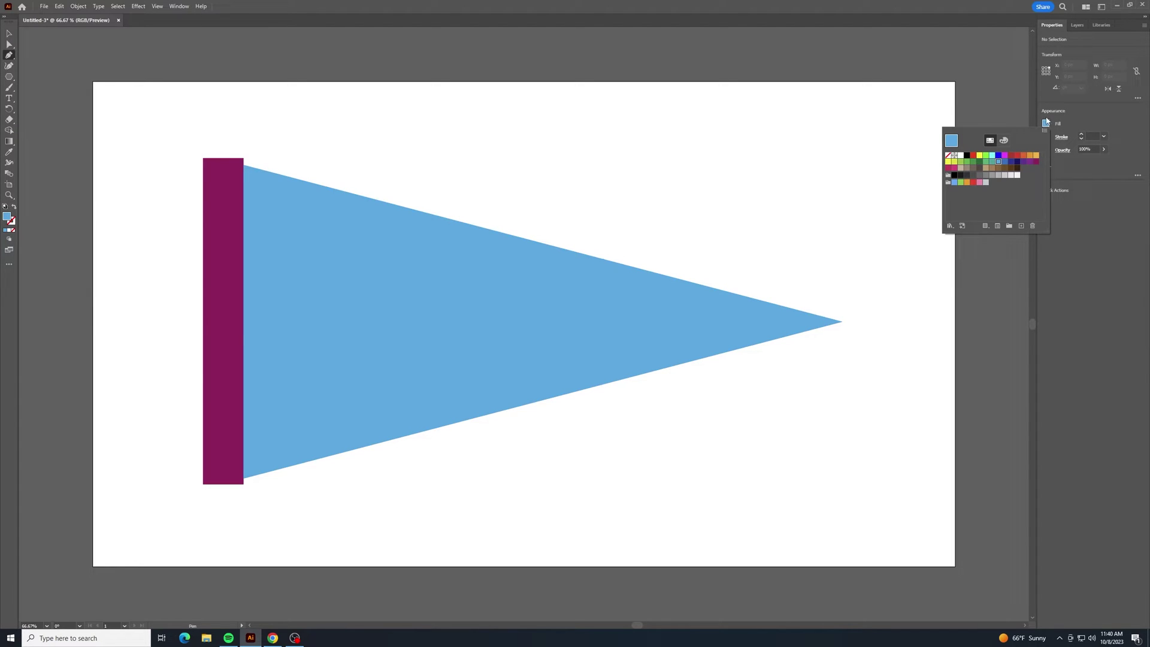
left_click(950, 155)
left_click(1086, 124)
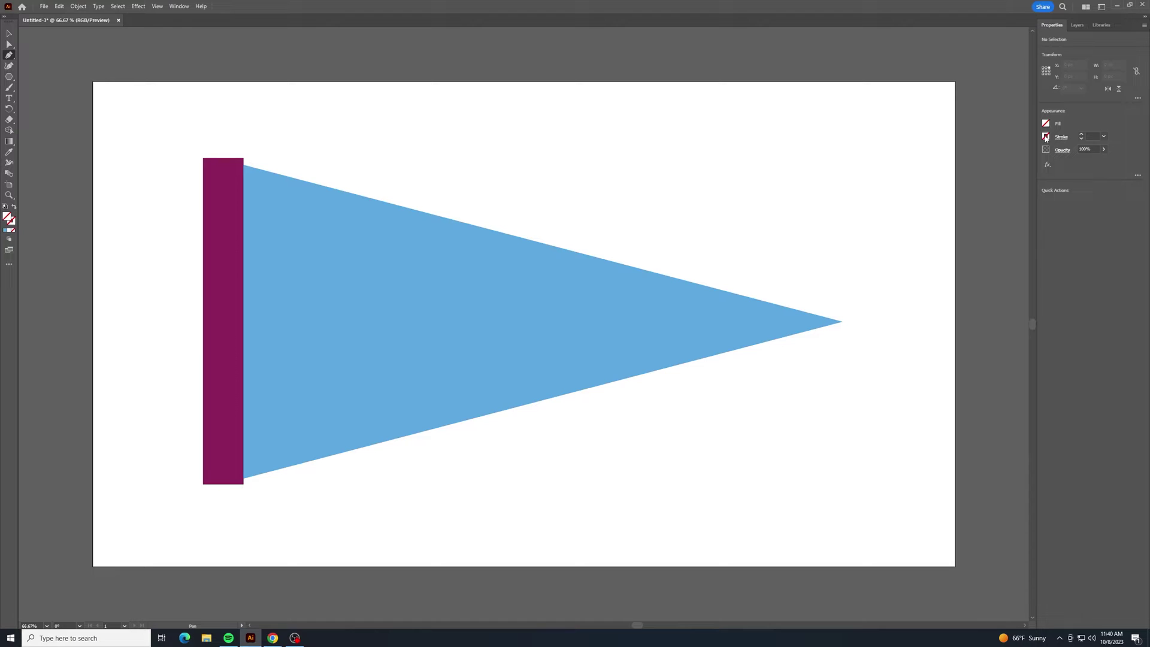
left_click(1046, 136)
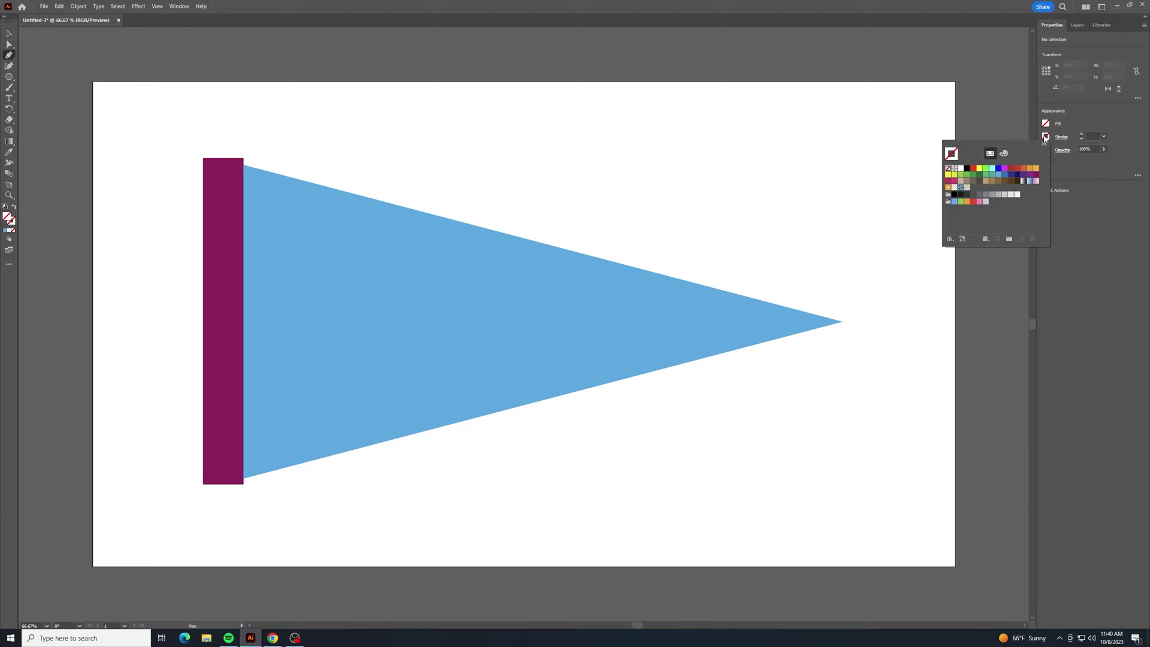
left_click(965, 169)
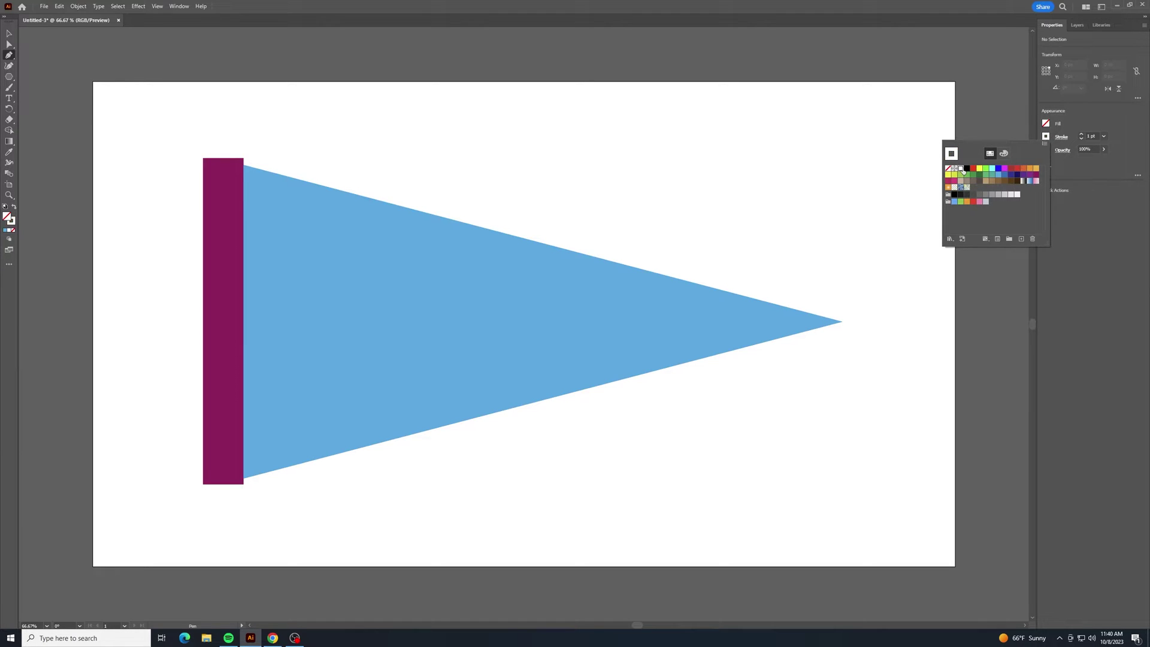
left_click(235, 171)
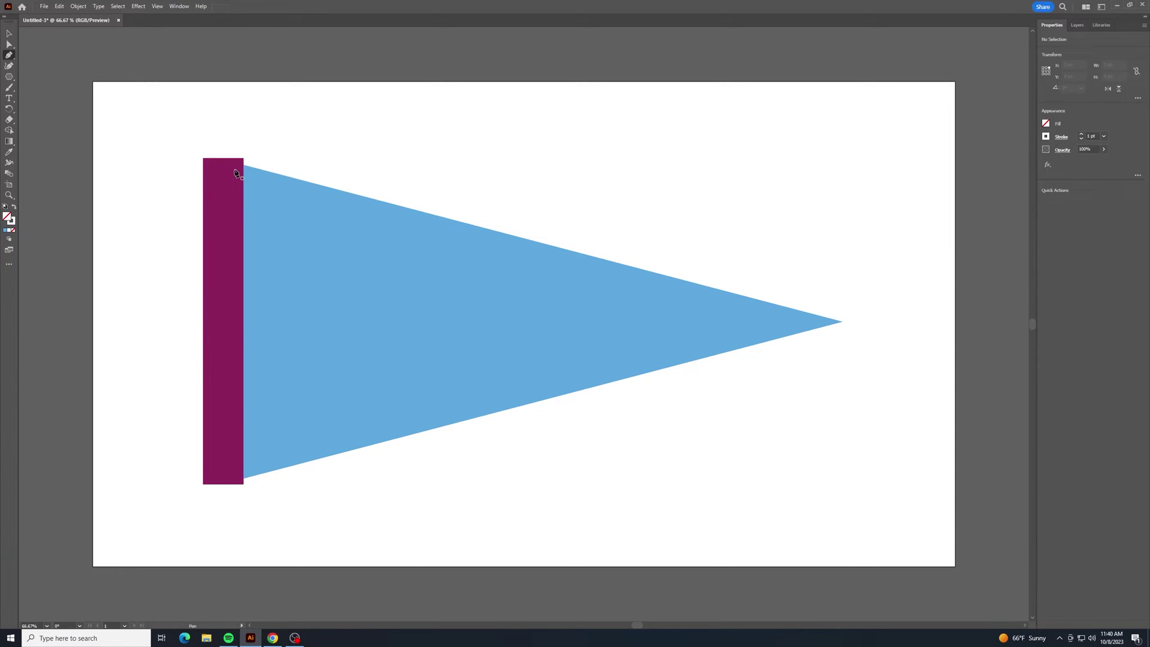
Step: Draw a vertical line from the top to the bottom of the maroon strip
left_click(234, 170)
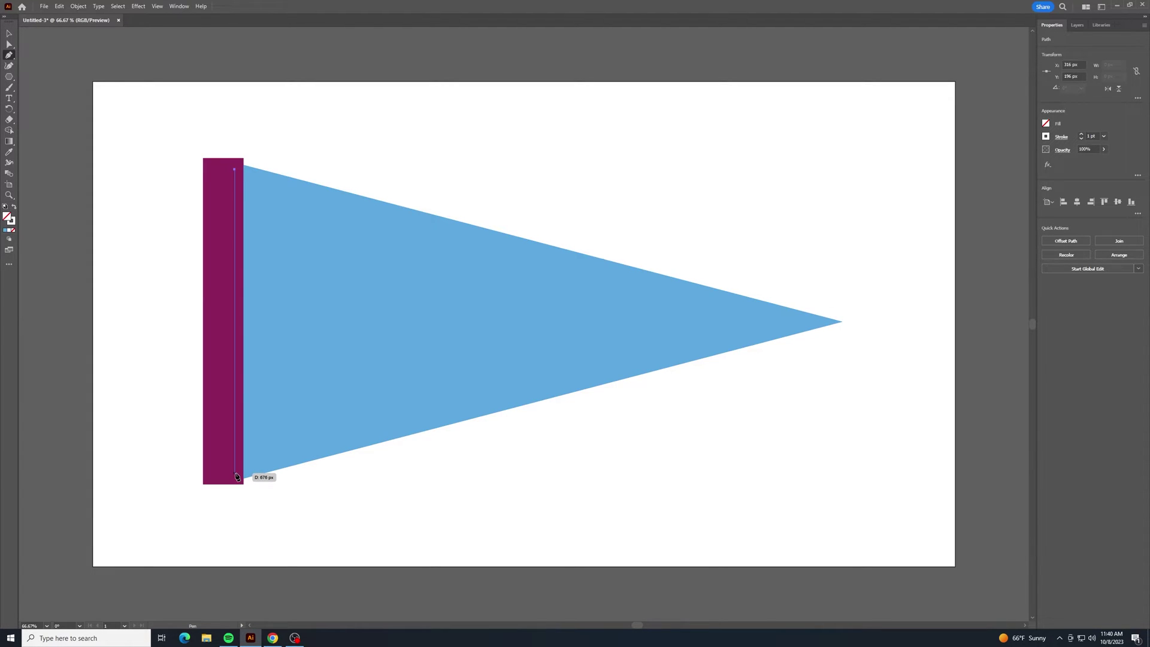
left_click(235, 477)
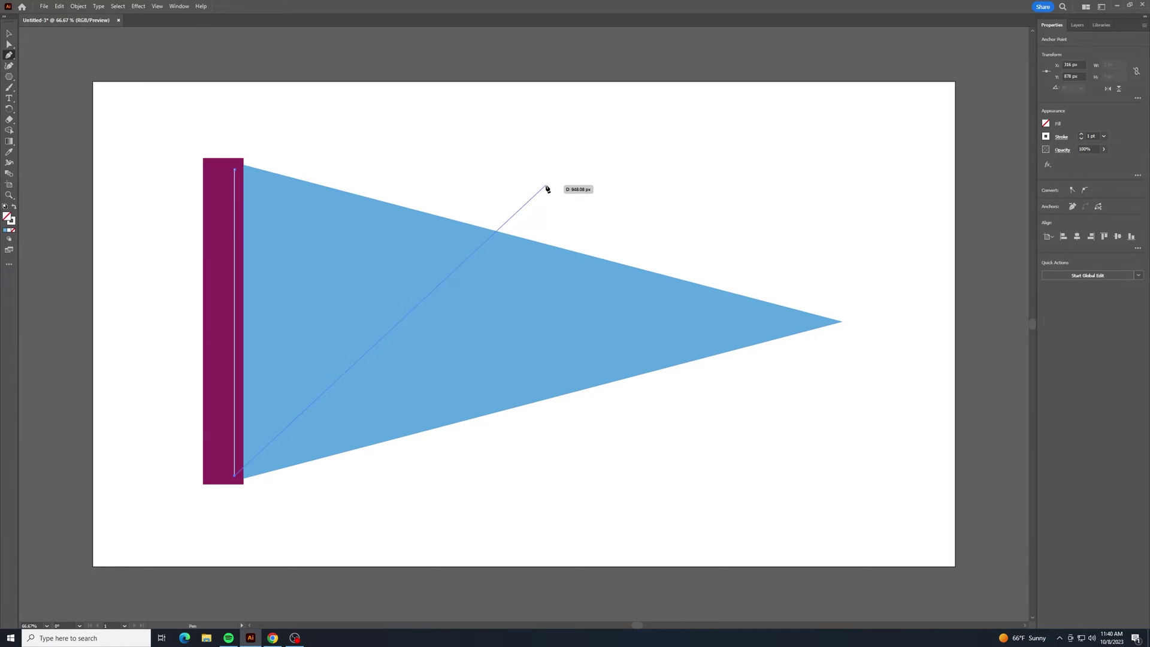
key("shift+c")
key("p")
left_click(9, 33)
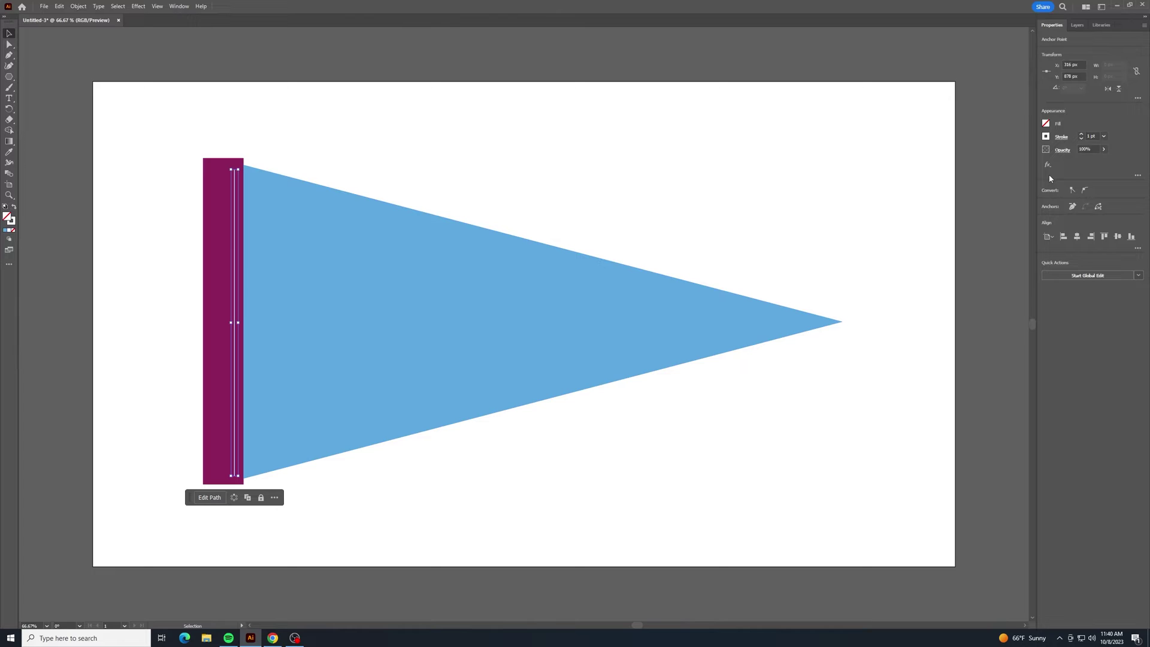
Step: Set the white line's stroke weight to 3 pt and turn on Dashed Line
left_click(1083, 135)
left_click(1082, 134)
left_click(1081, 139)
left_click(1081, 134)
left_click(1061, 138)
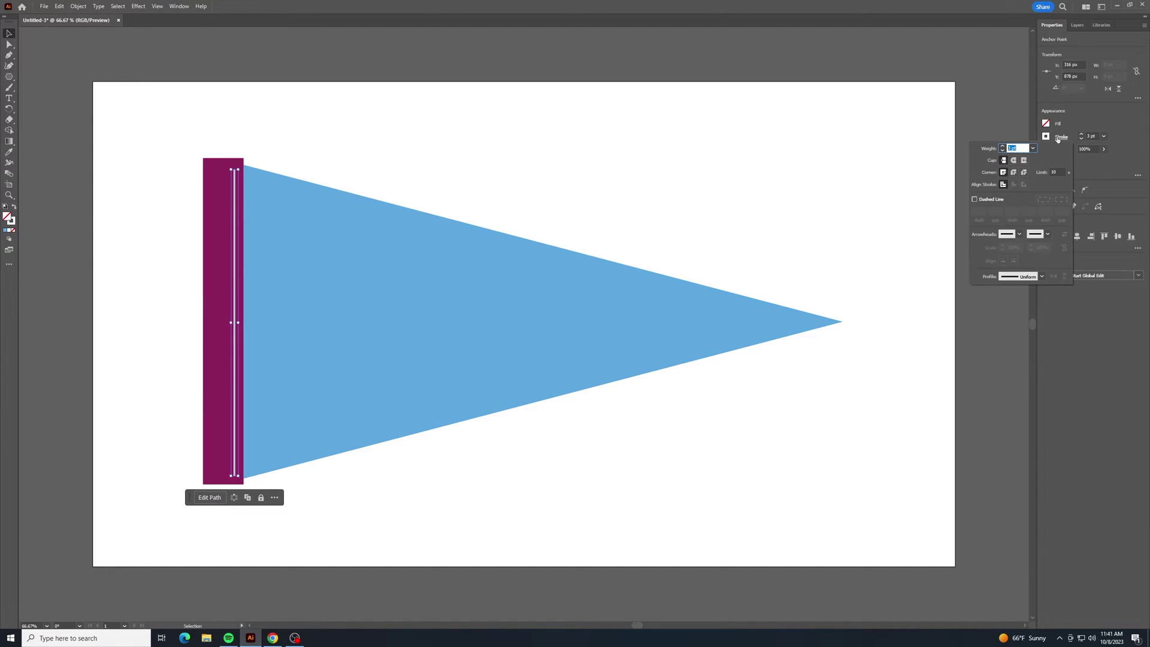
left_click(974, 200)
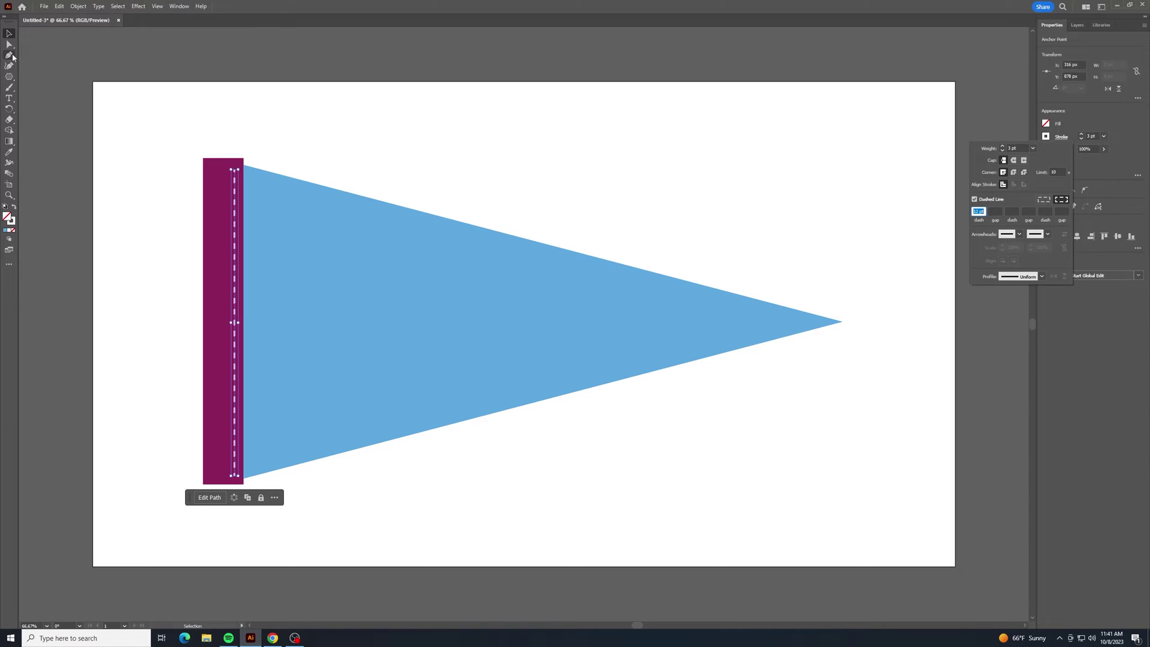
left_click(178, 92)
left_click(178, 93)
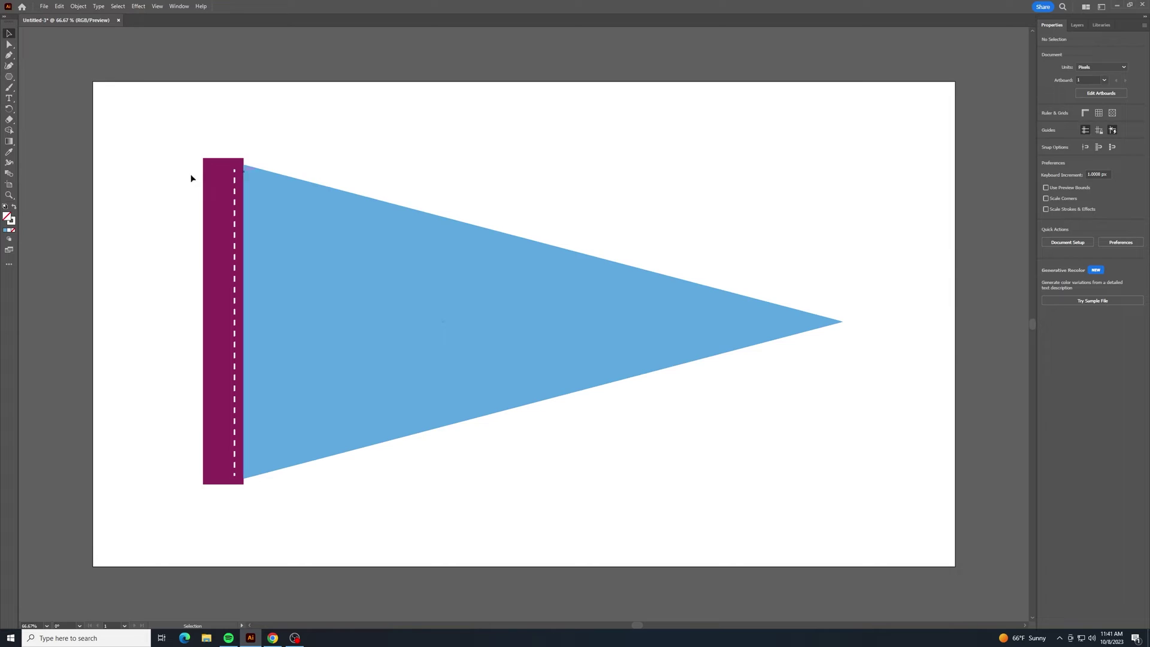
Step: Type 'PHillies' as a new text object on the blue triangle
left_click(8, 100)
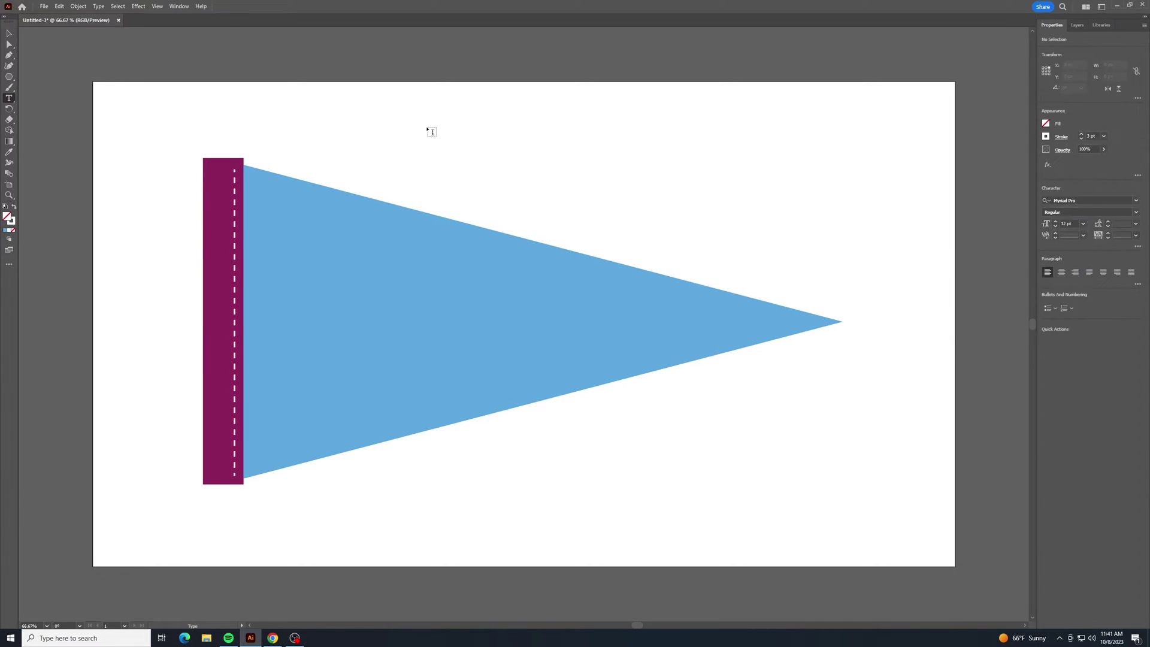
left_click(313, 324)
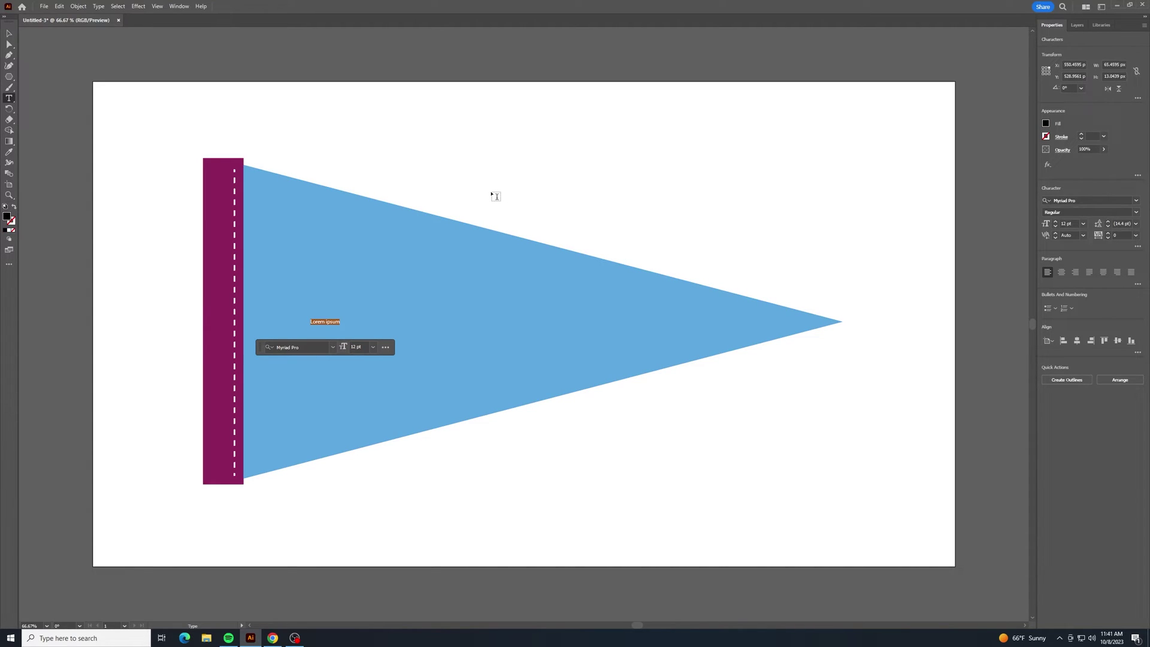
type("PH")
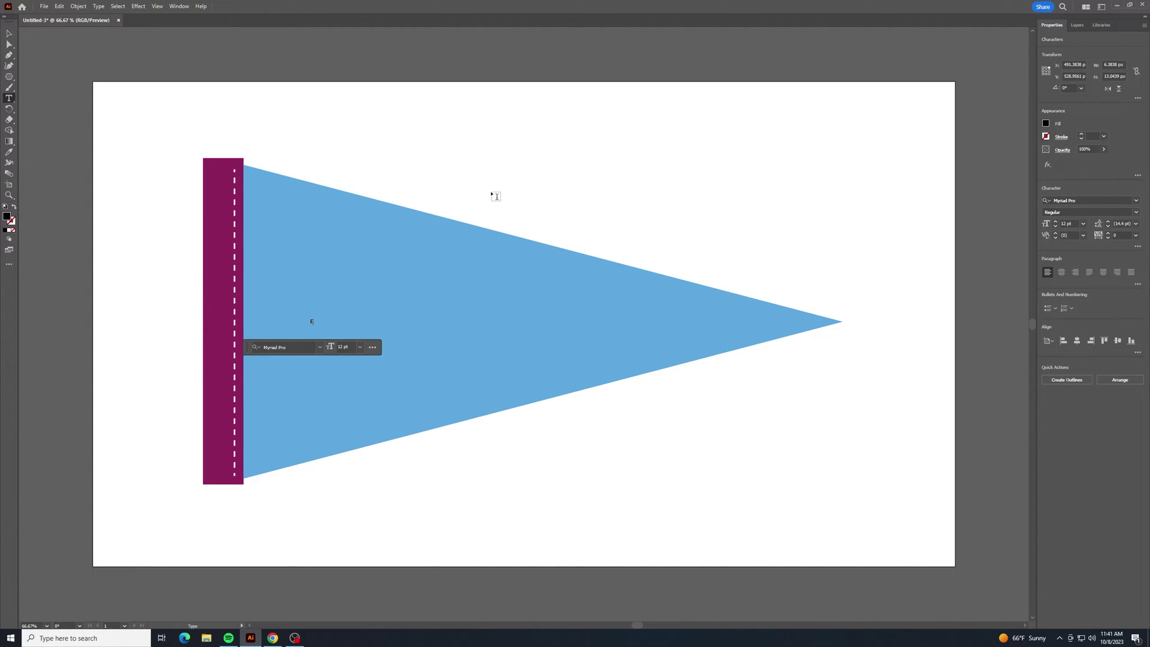
type("illies")
Step: Enlarge the Phillies text and position it across the pennant
left_click(10, 34)
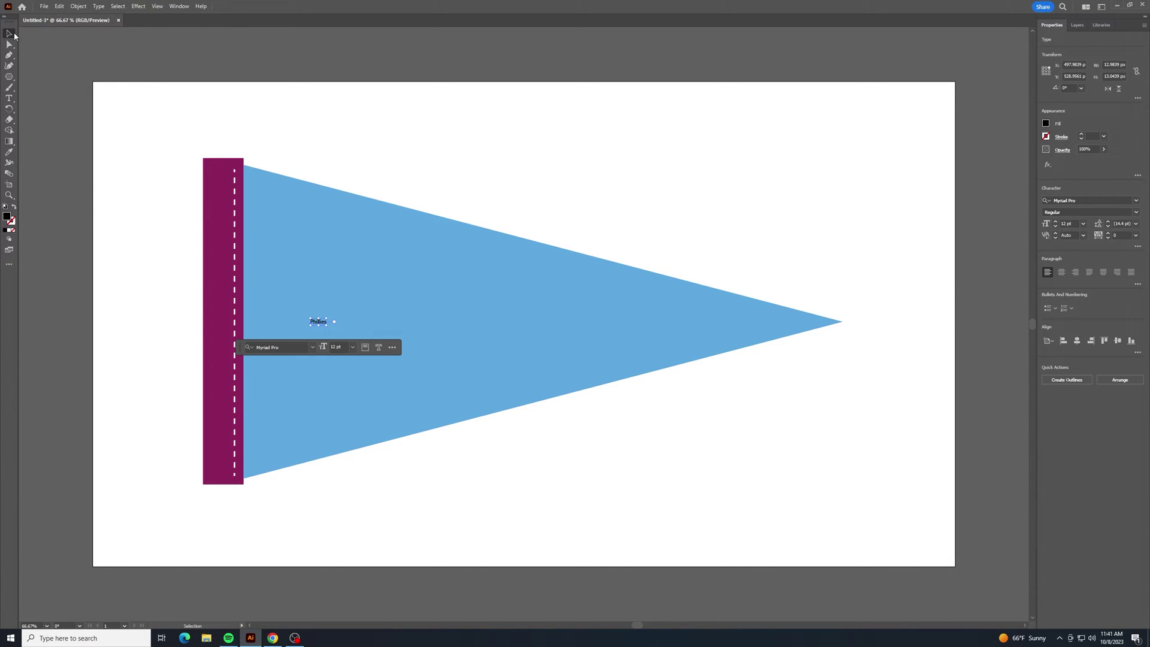
left_click_drag(339, 309, 854, 124)
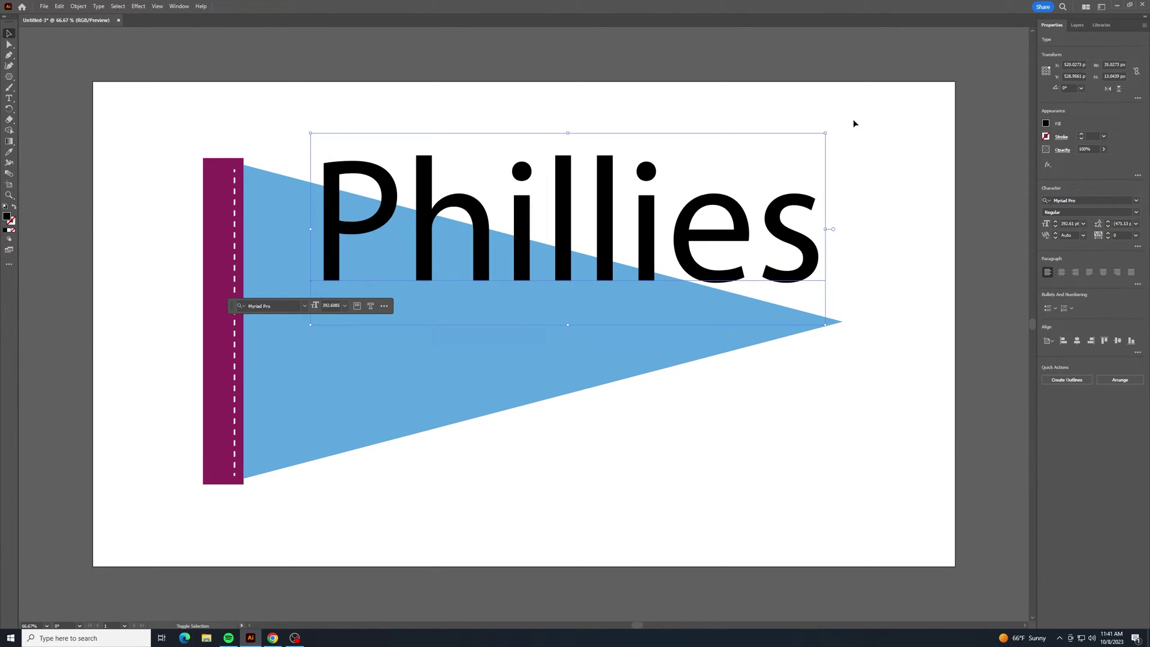
left_click_drag(603, 185, 544, 322)
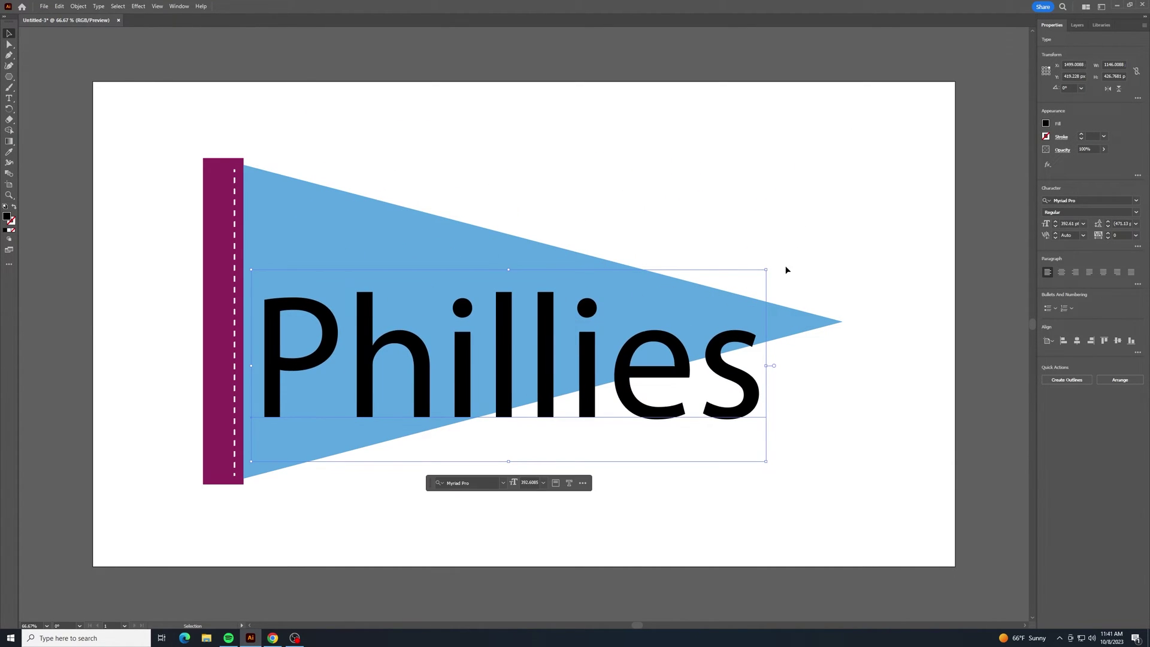
left_click_drag(766, 270, 816, 226)
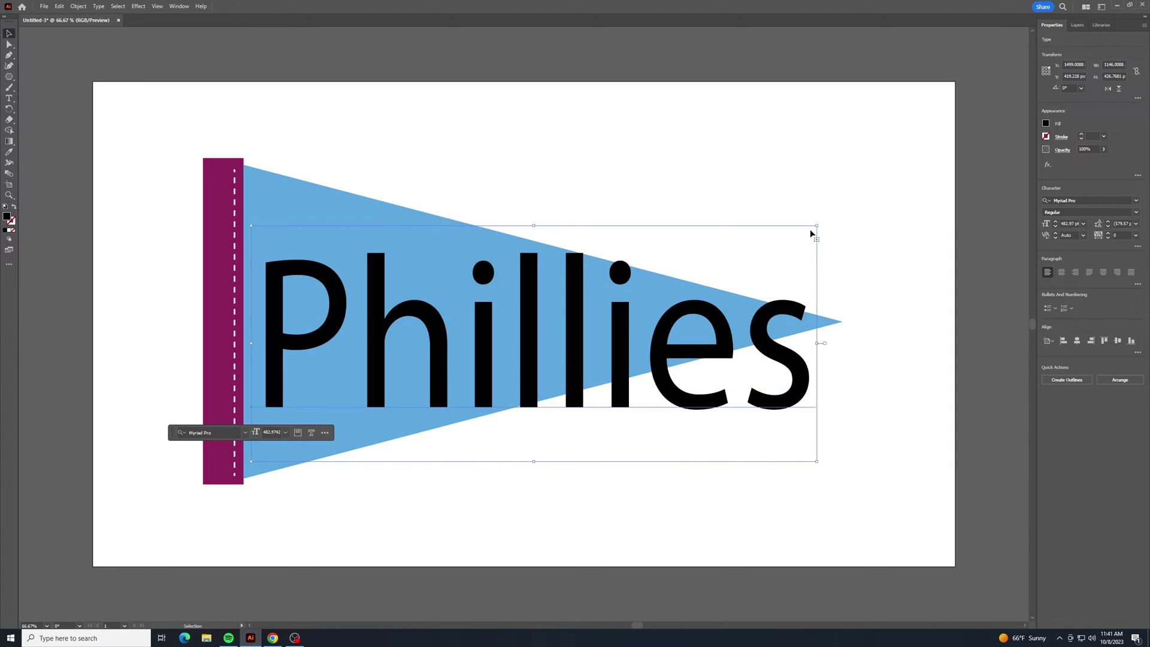
left_click_drag(757, 327, 752, 305)
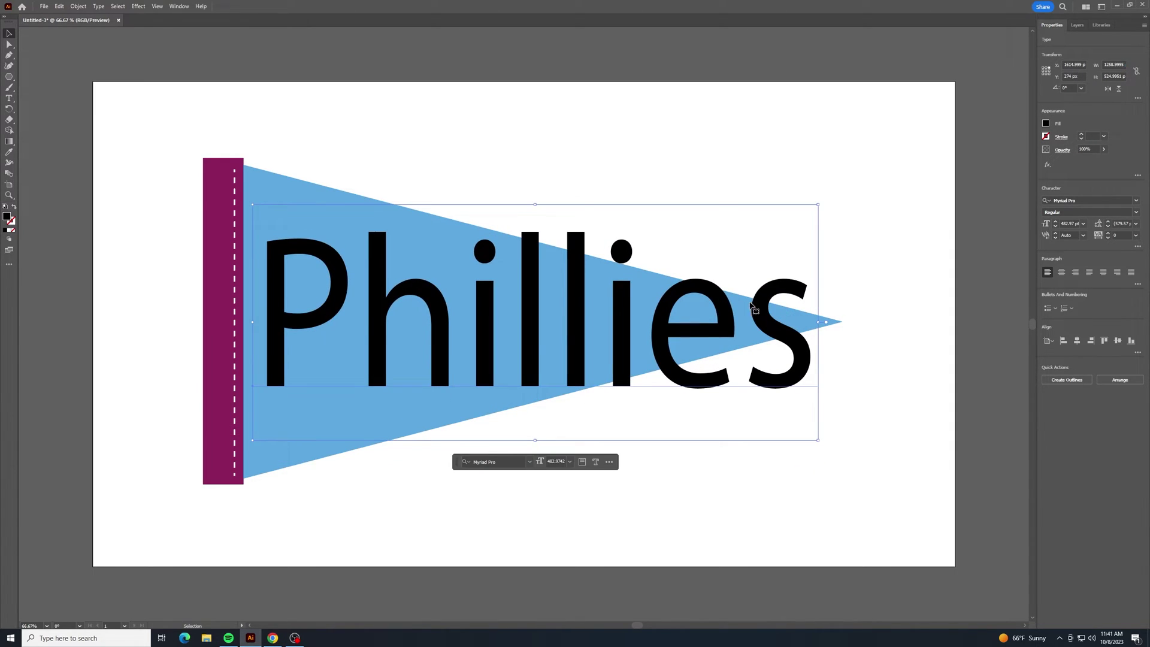
left_click(275, 639)
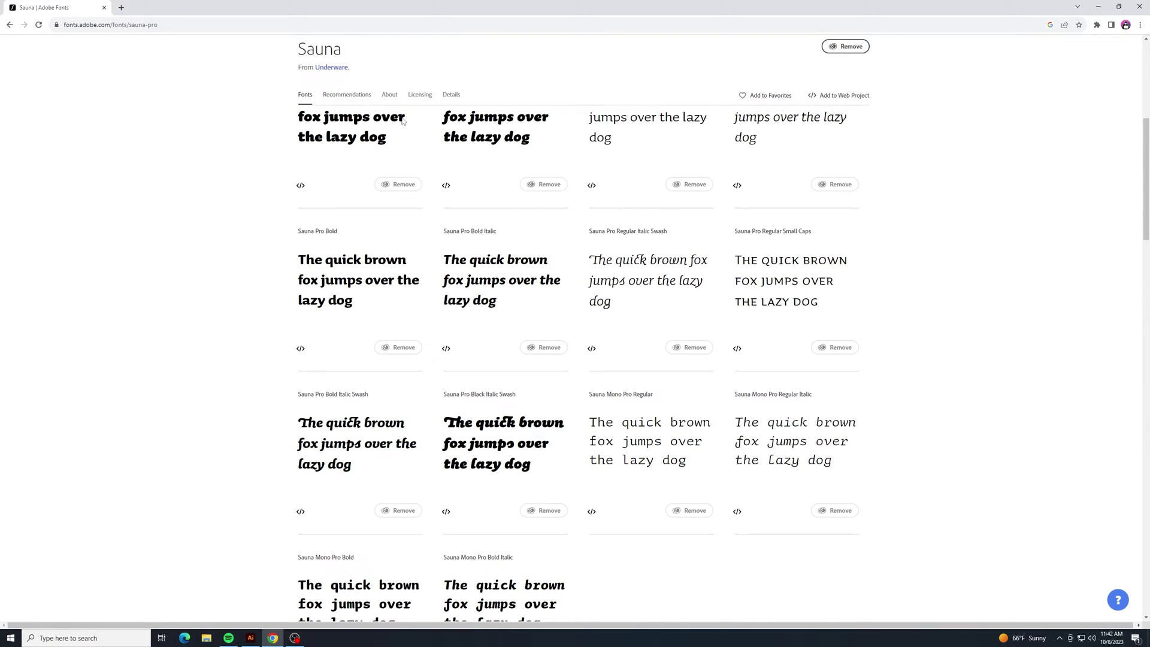
left_click(1100, 11)
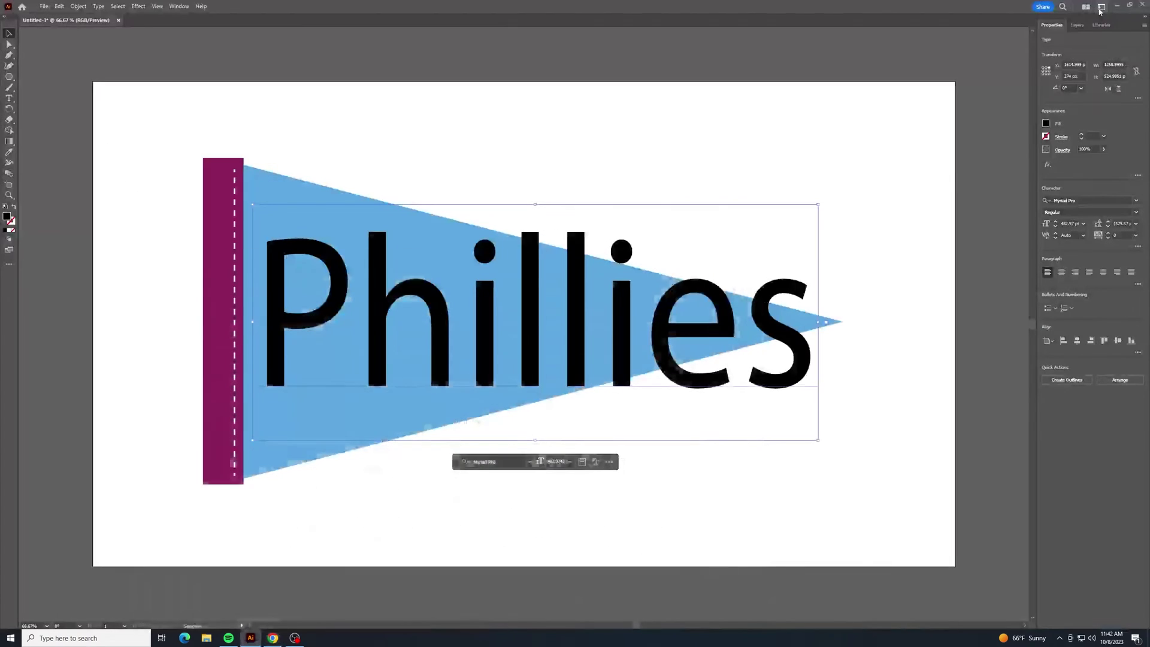
Step: Change the Phillies font from Myriad Pro to Sauna Pro Black Italic
left_click(10, 98)
double_click(797, 313)
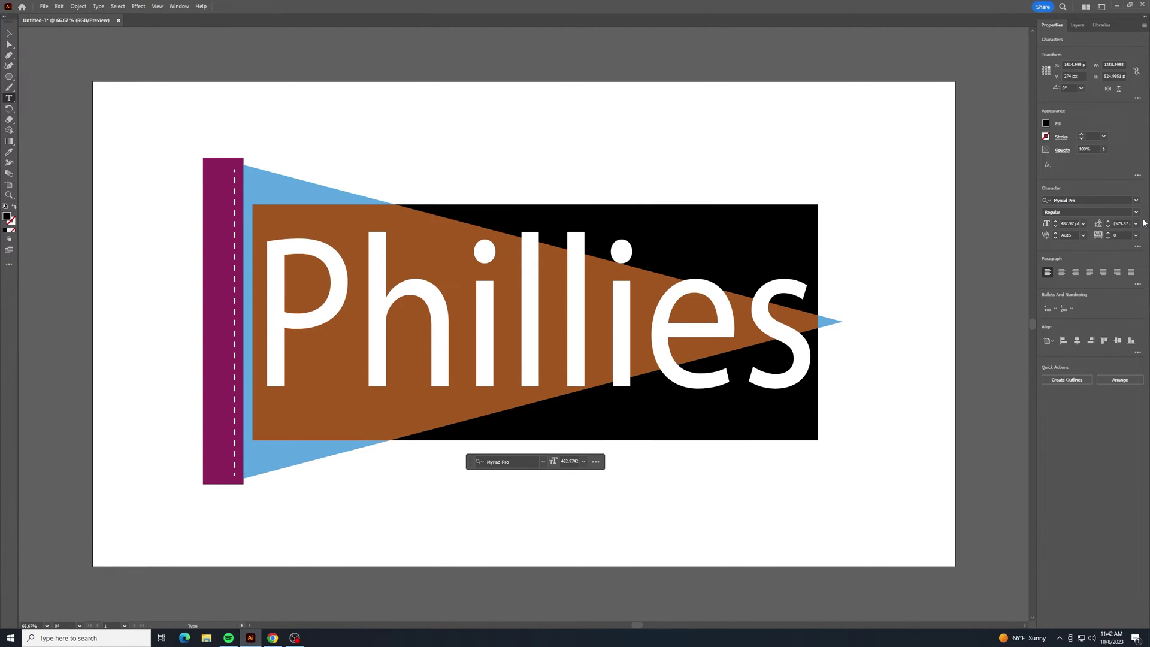
left_click(1130, 200)
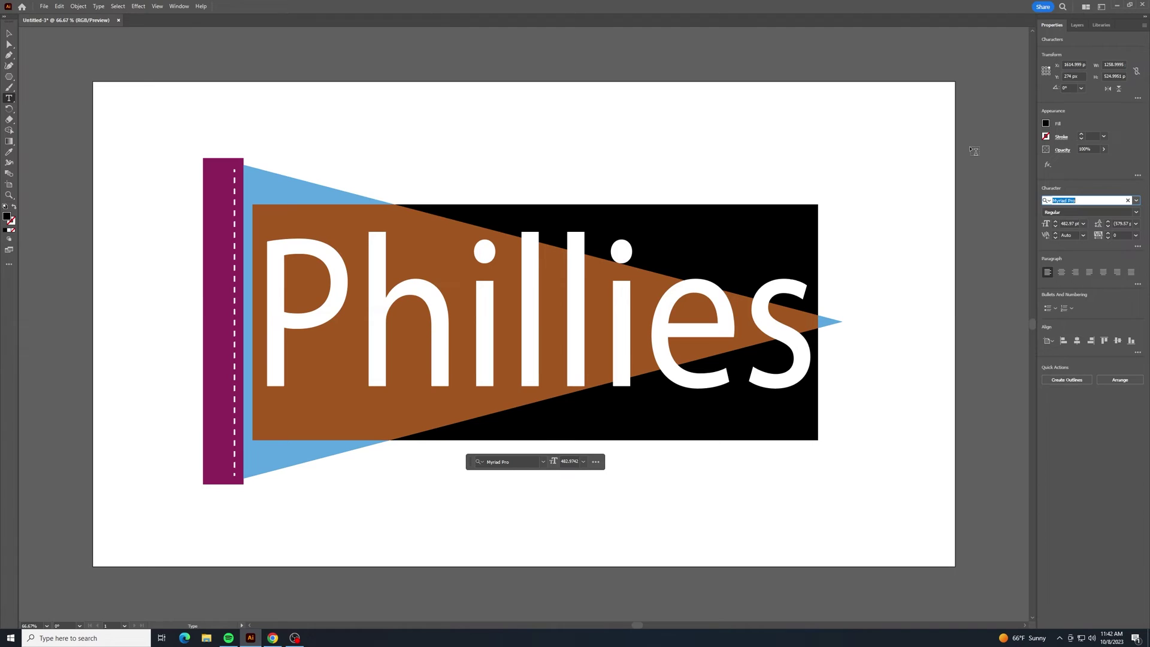
type("sauna")
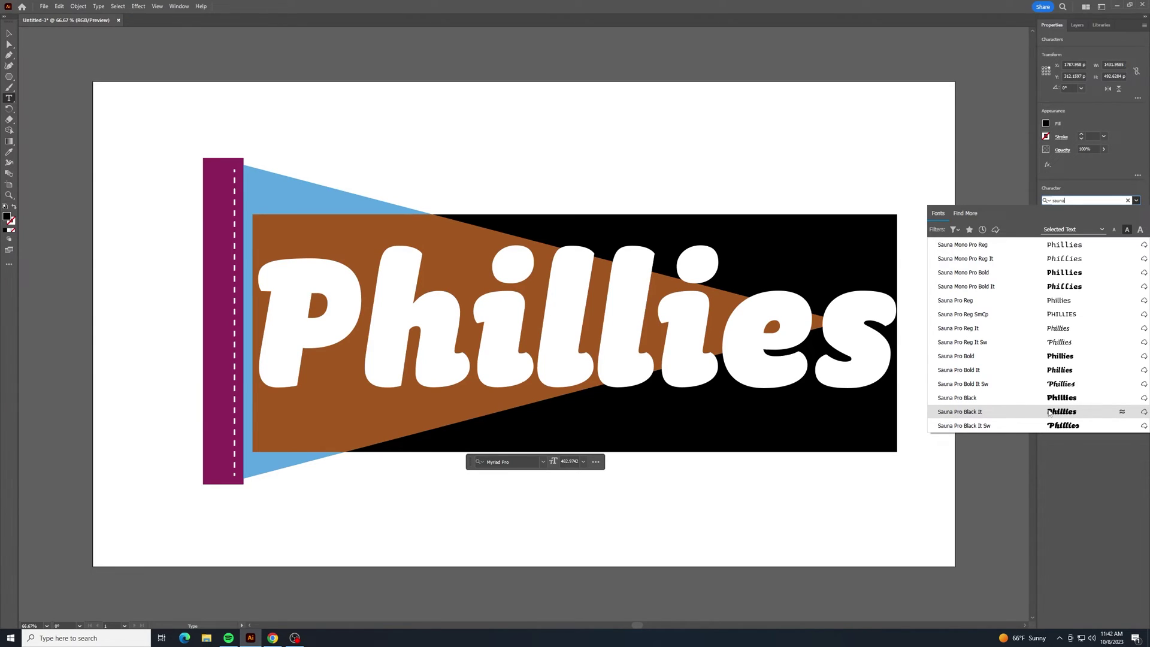
left_click(1049, 412)
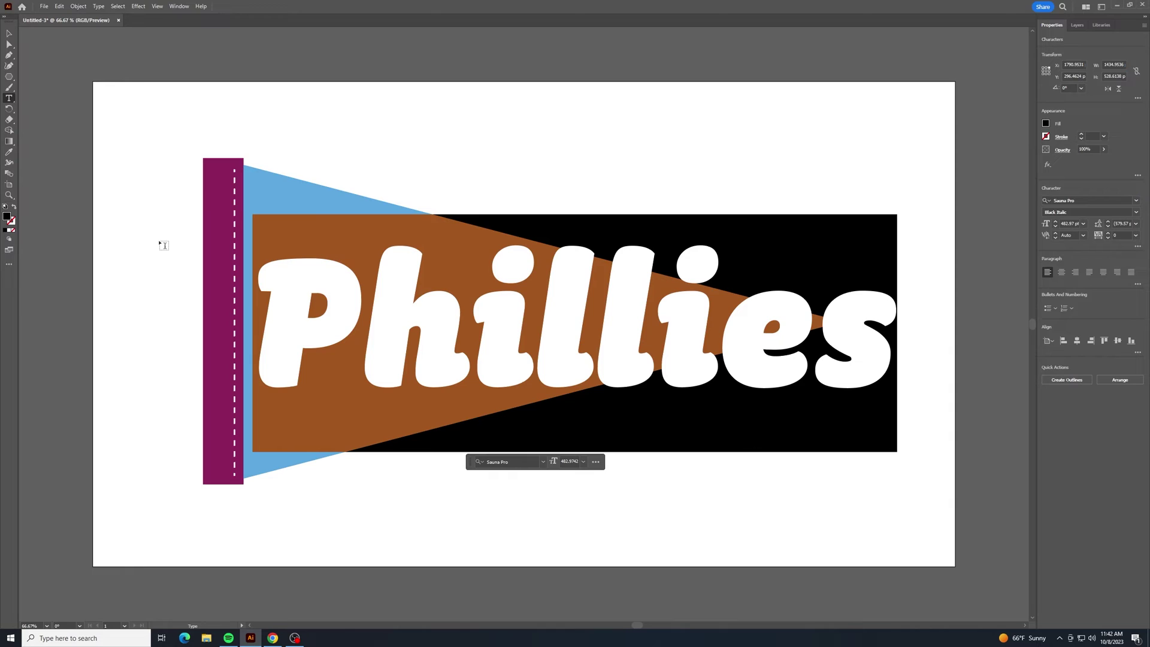
key("Escape")
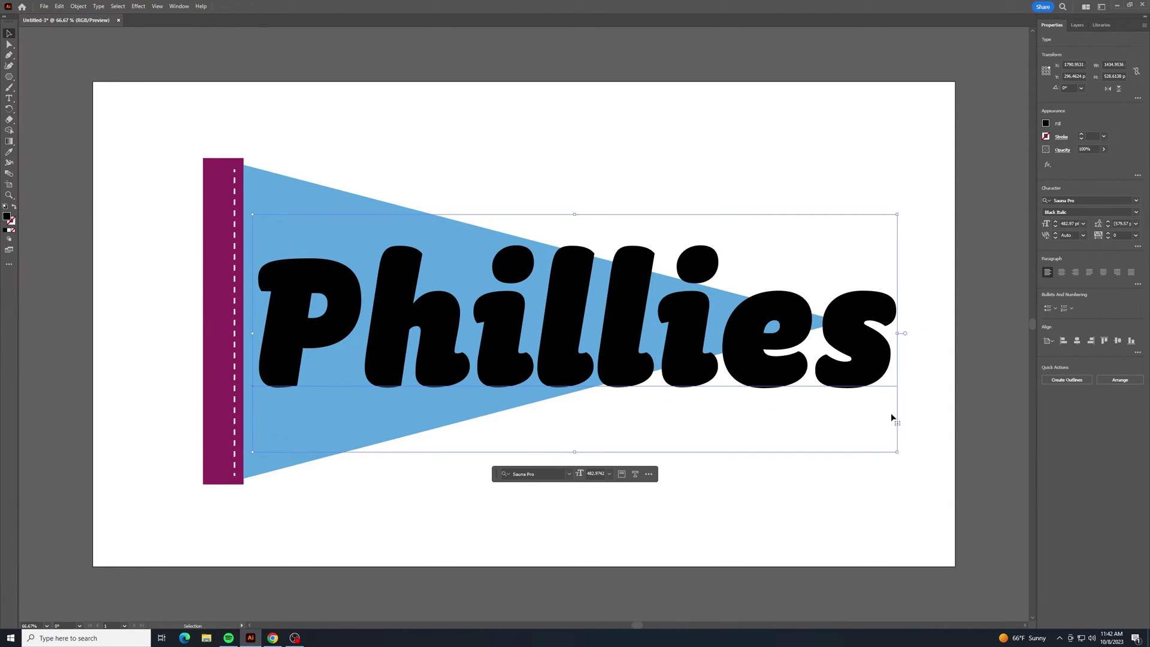
Step: Scale the Phillies text narrower and shift it up and right inside the triangle
left_click_drag(897, 453, 722, 460)
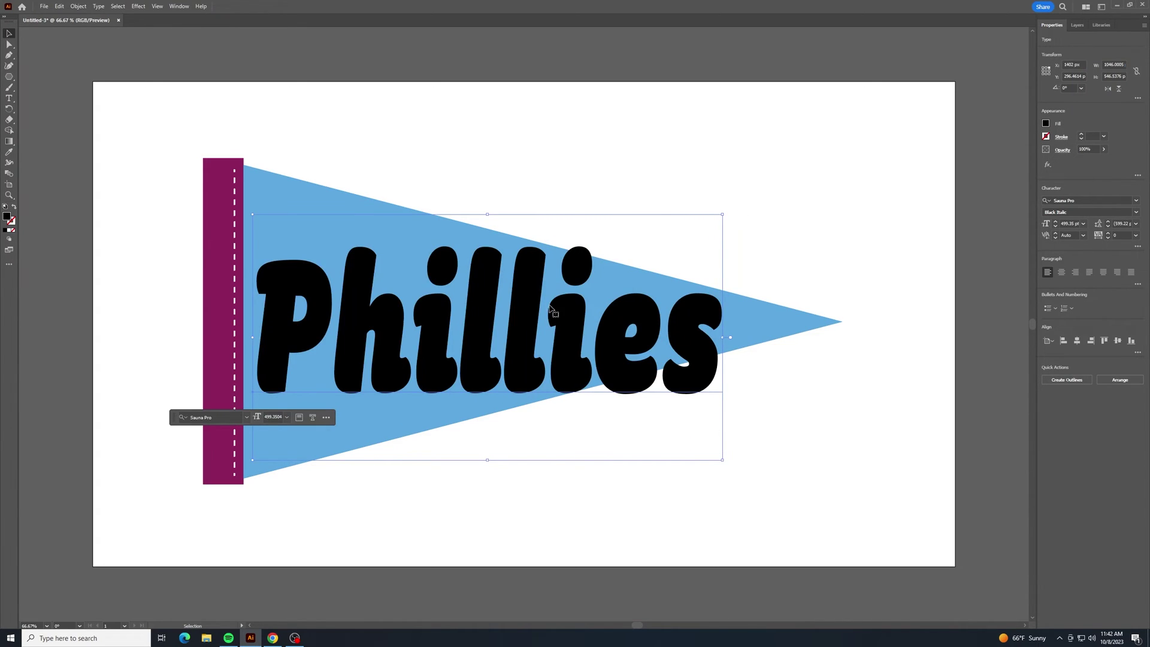
left_click_drag(625, 323, 645, 310)
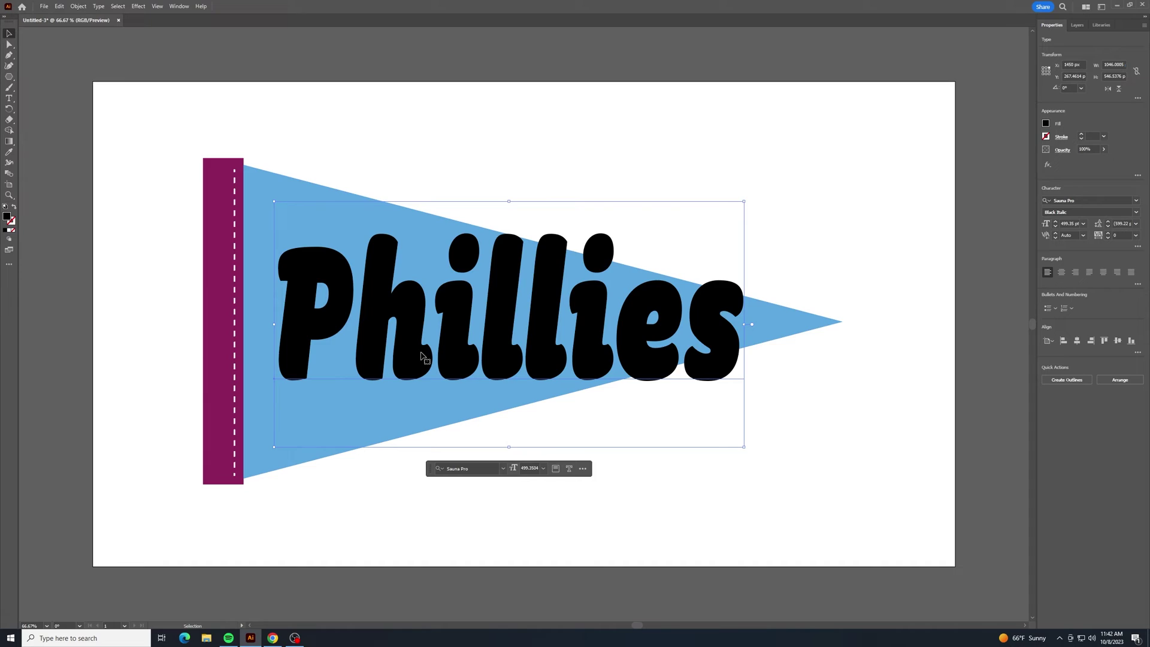
Step: Give the Phillies text a maroon fill and a white 3 pt stroke
left_click(863, 190)
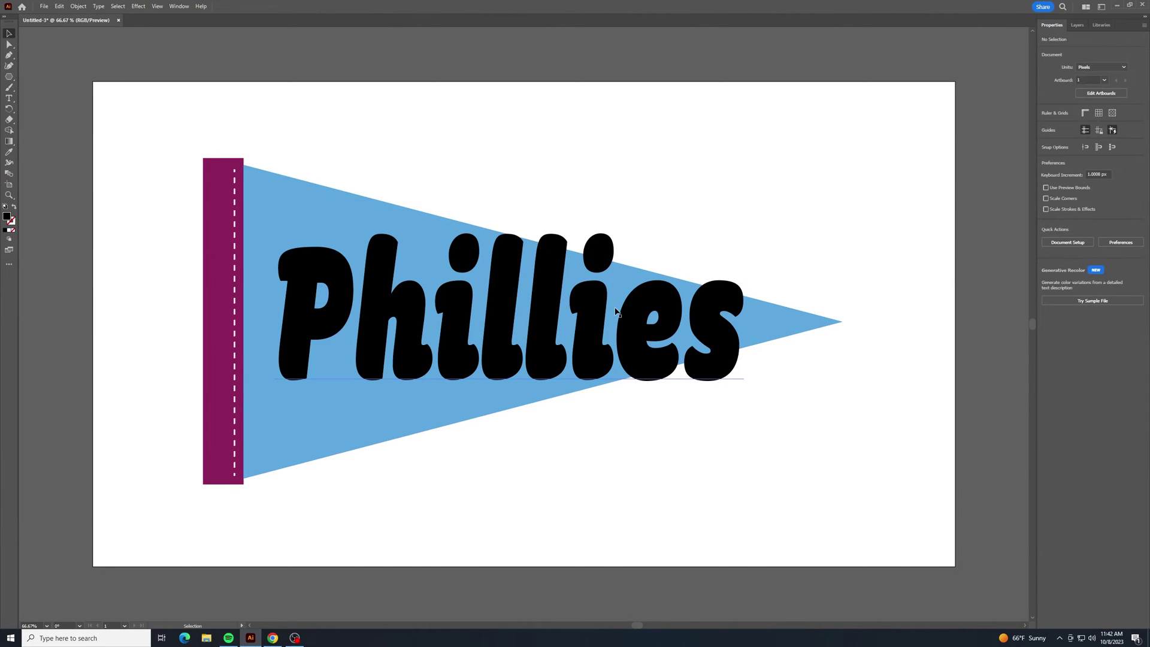
left_click(590, 326)
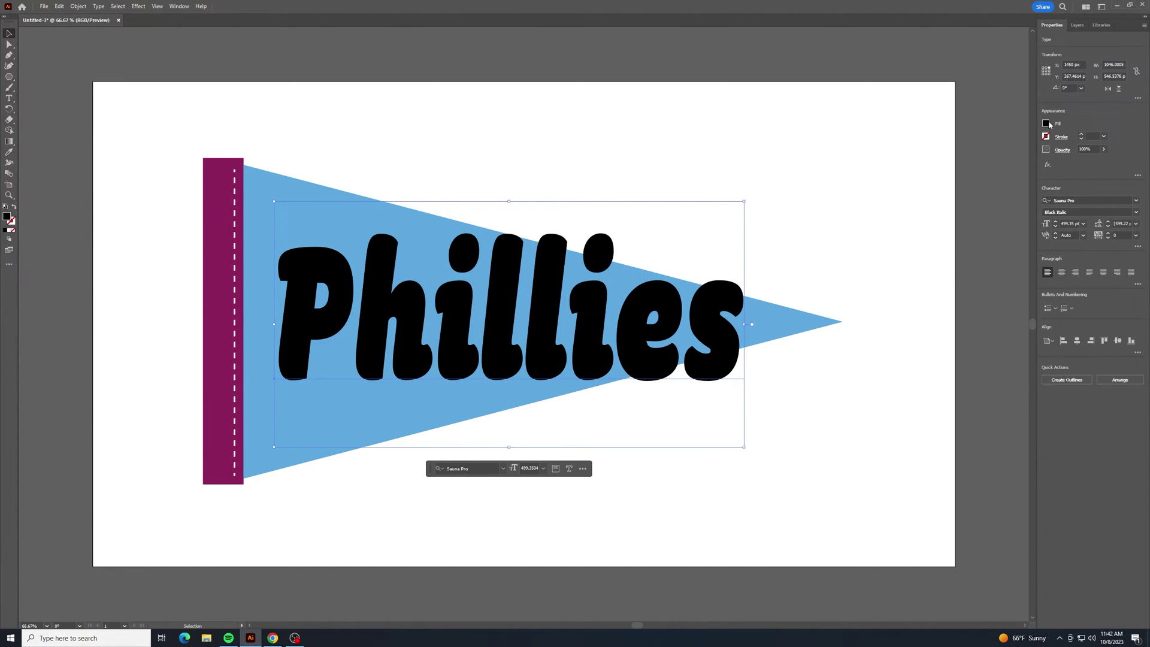
left_click(1046, 124)
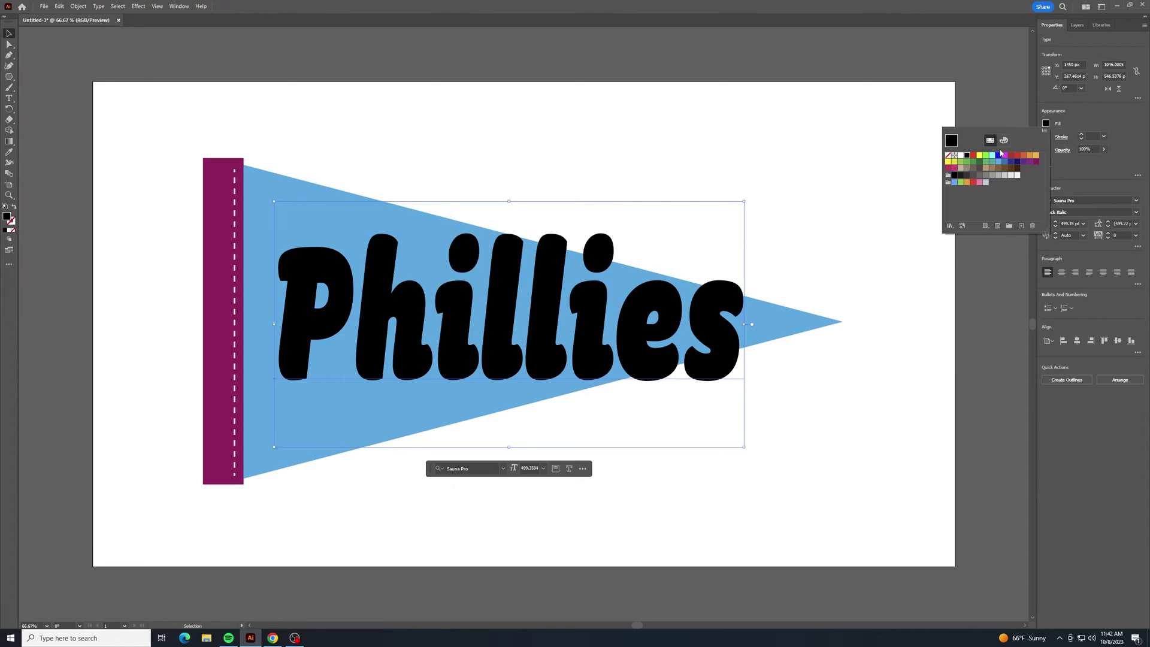
left_click(1037, 162)
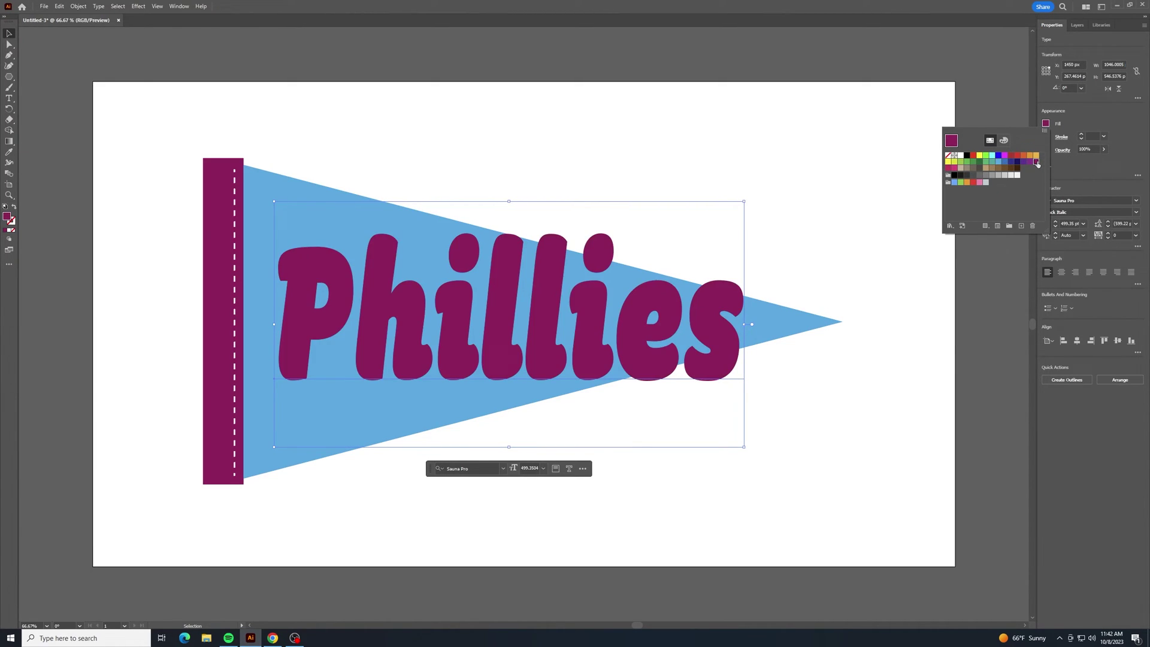
left_click(1046, 137)
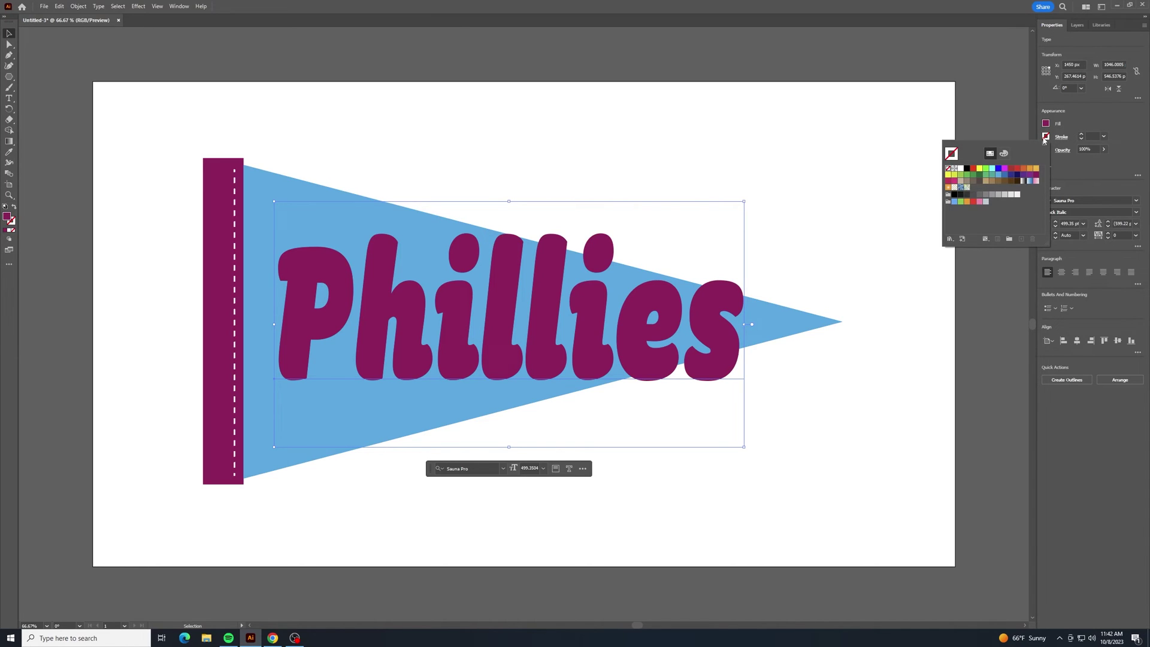
left_click(962, 169)
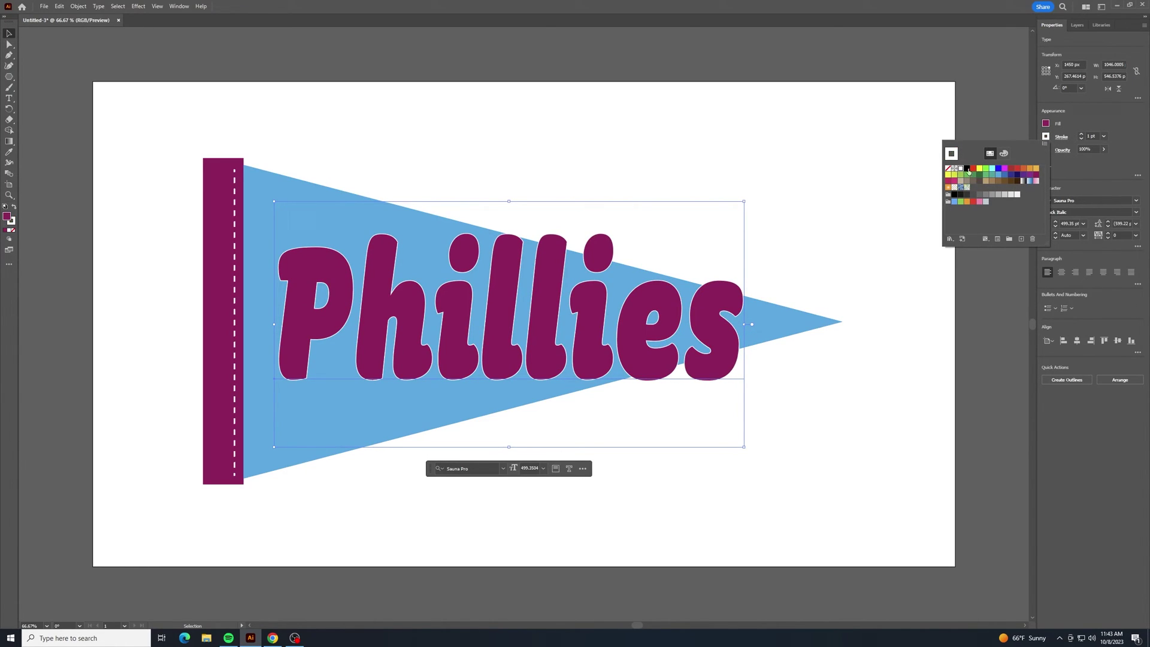
left_click(1082, 135)
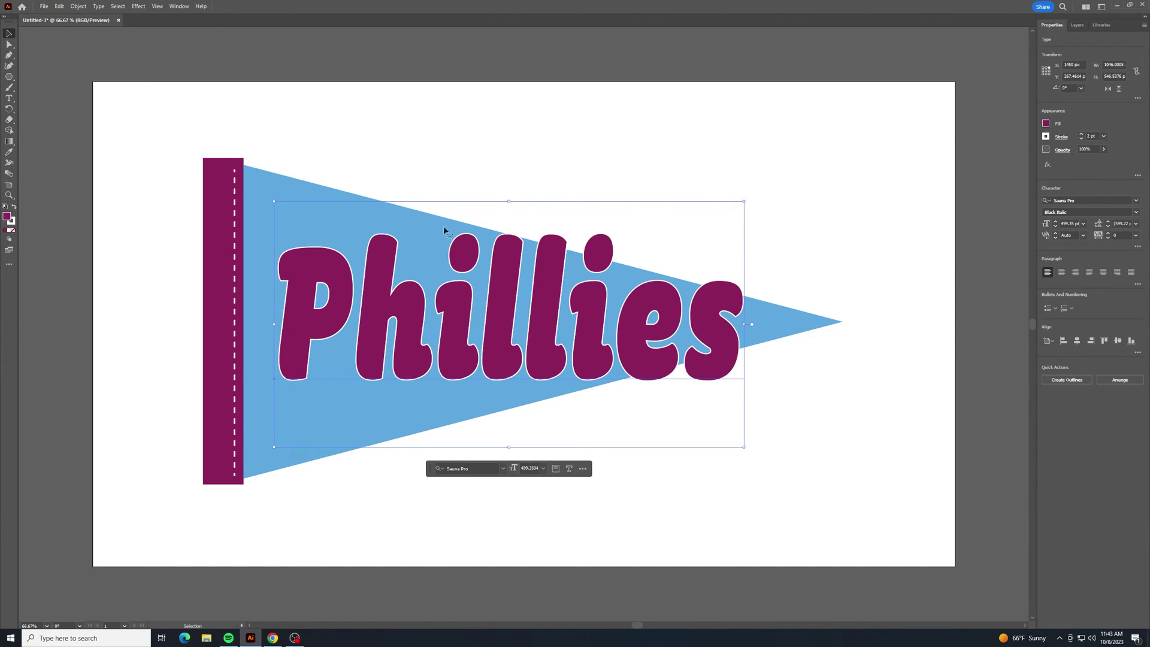
left_click(1082, 135)
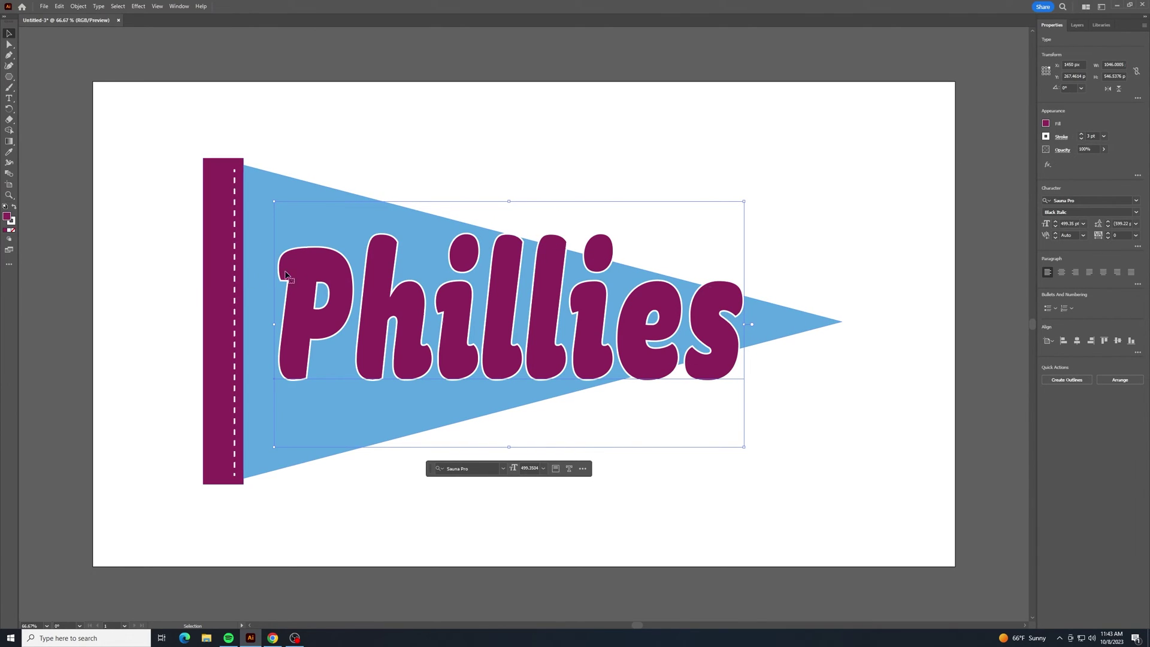
left_click(153, 94)
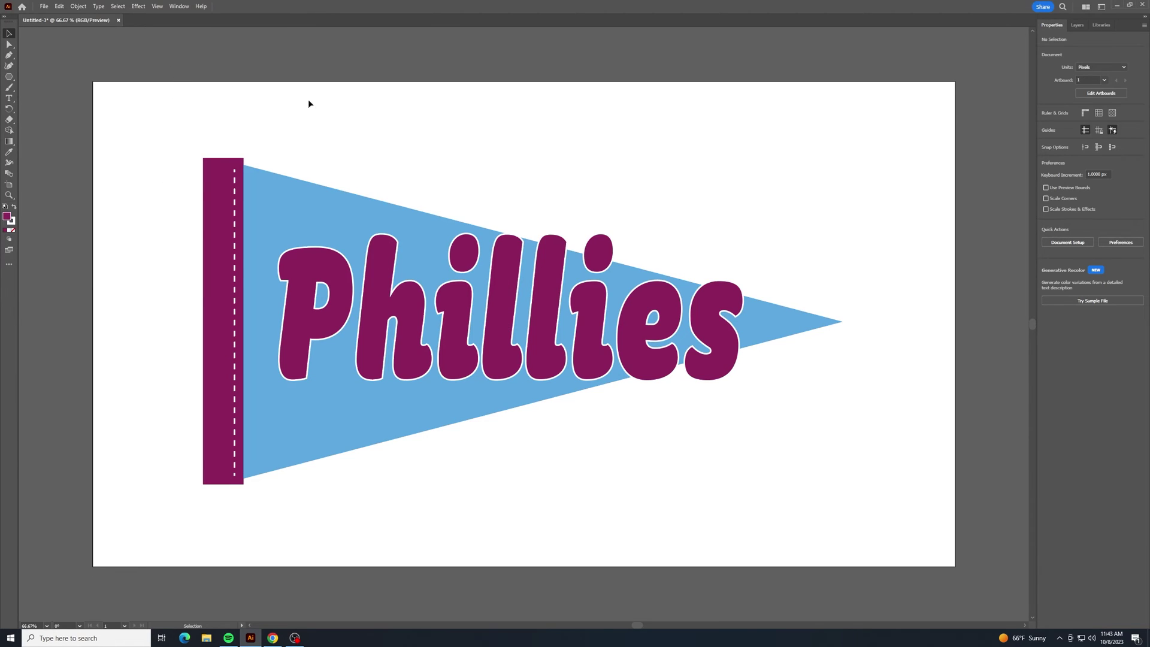
Step: Warp the text with Make with Warp: Bend 0, Horizontal distortion -80%
left_click(373, 280)
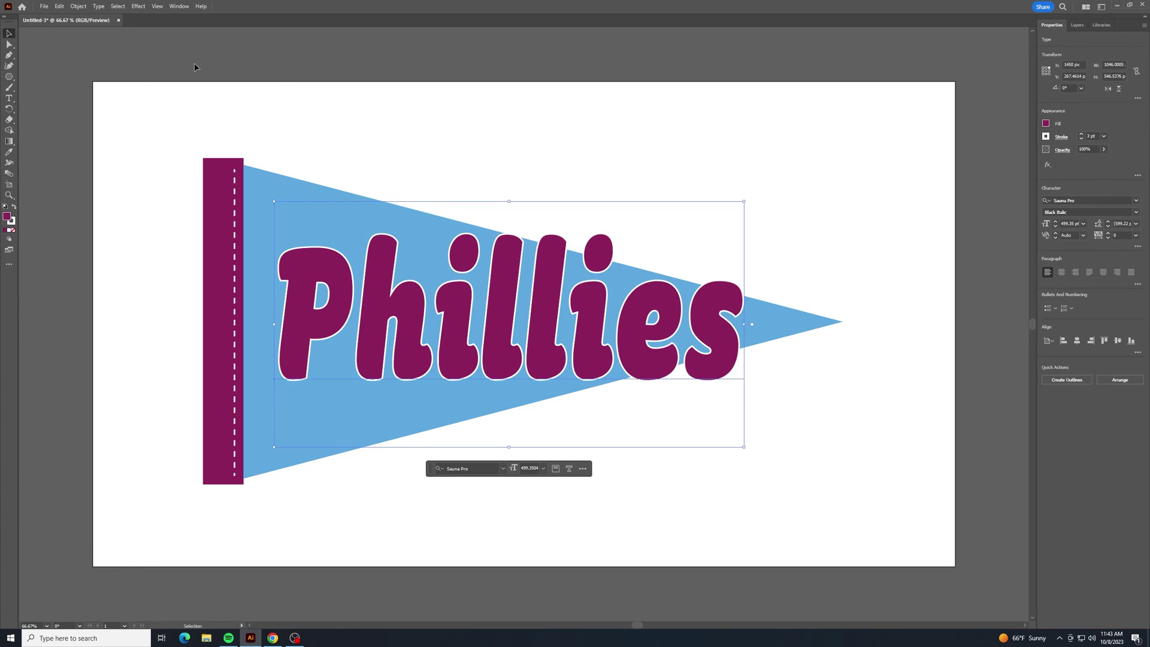
left_click(78, 6)
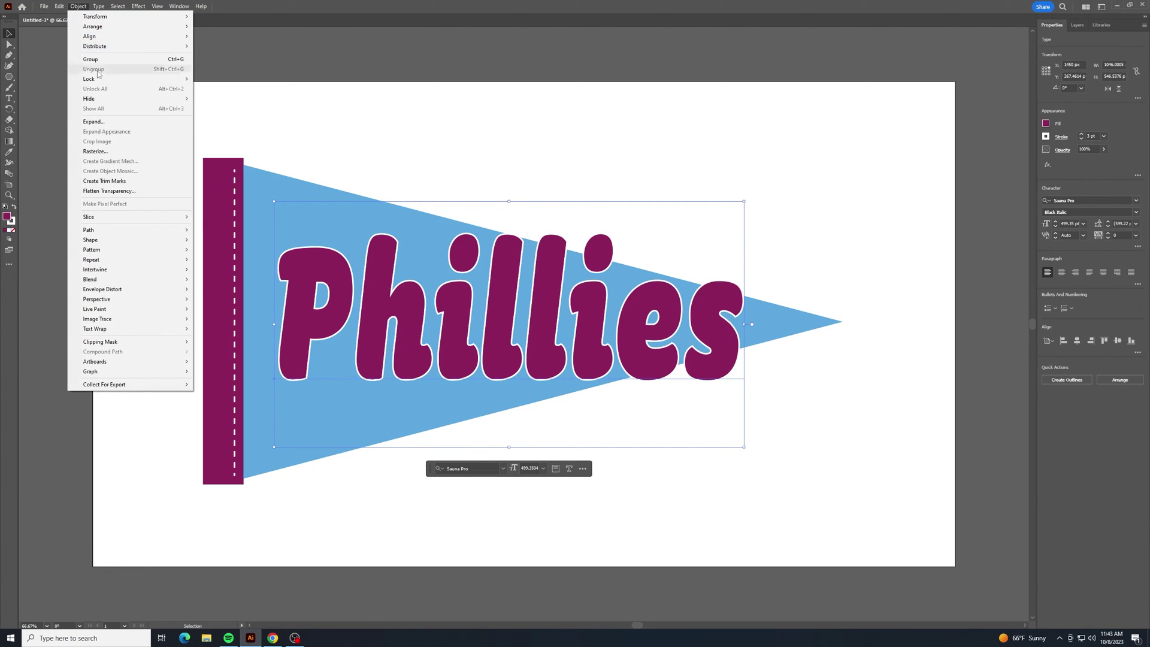
mouse_move(120, 289)
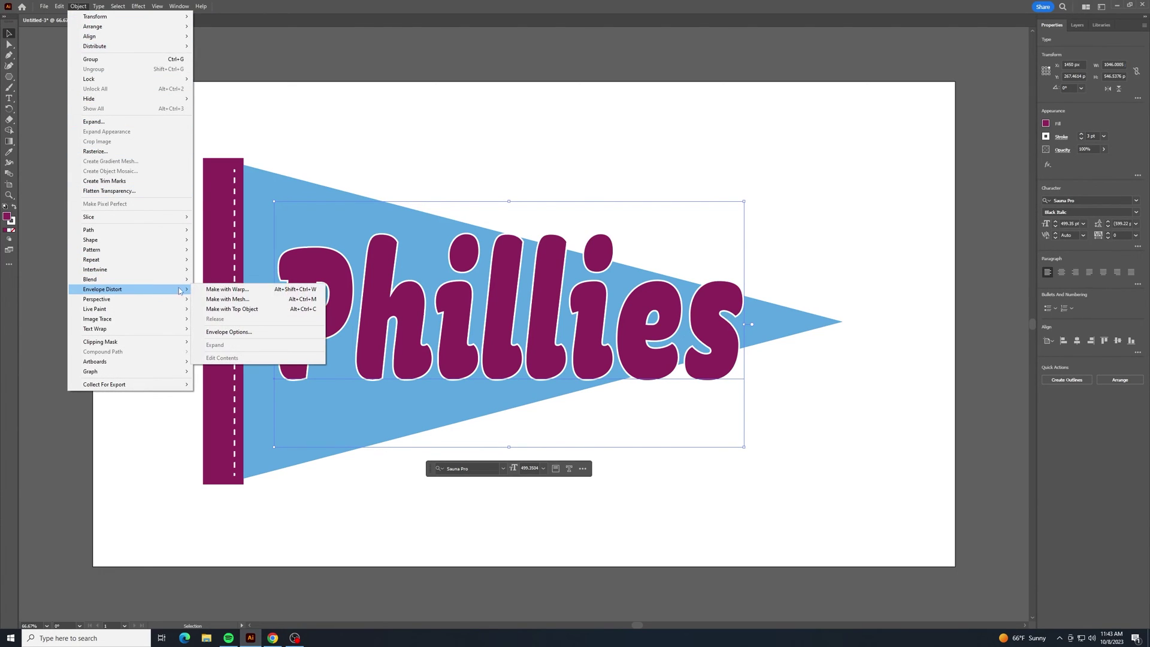
left_click(261, 291)
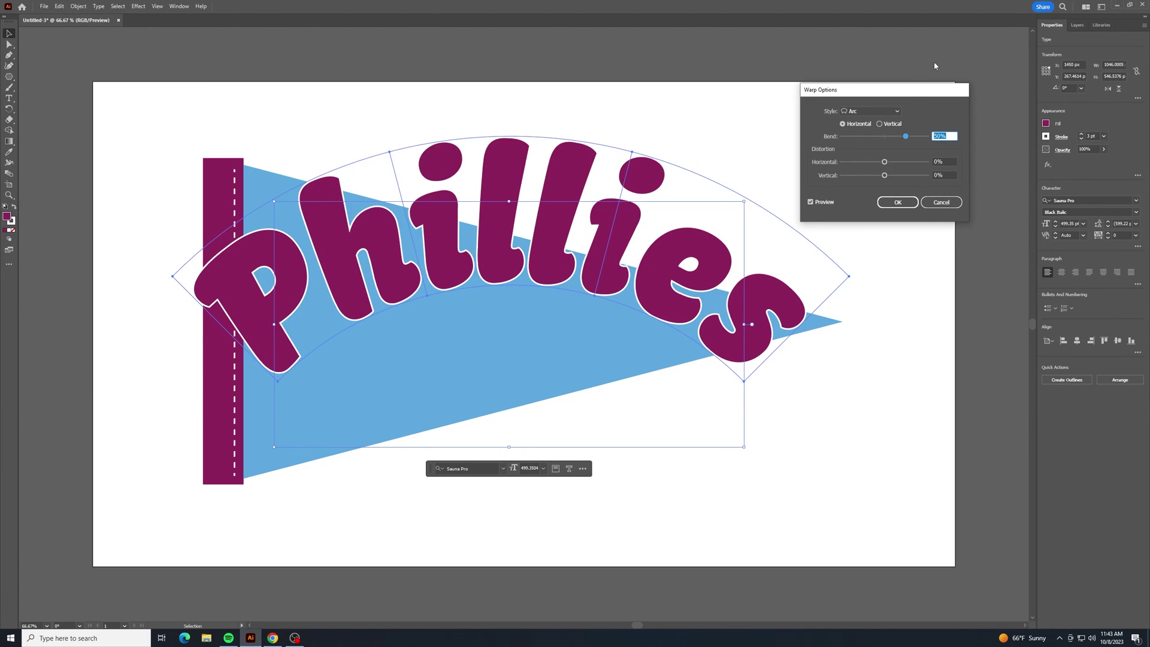
type("0")
left_click_drag(884, 161, 850, 163)
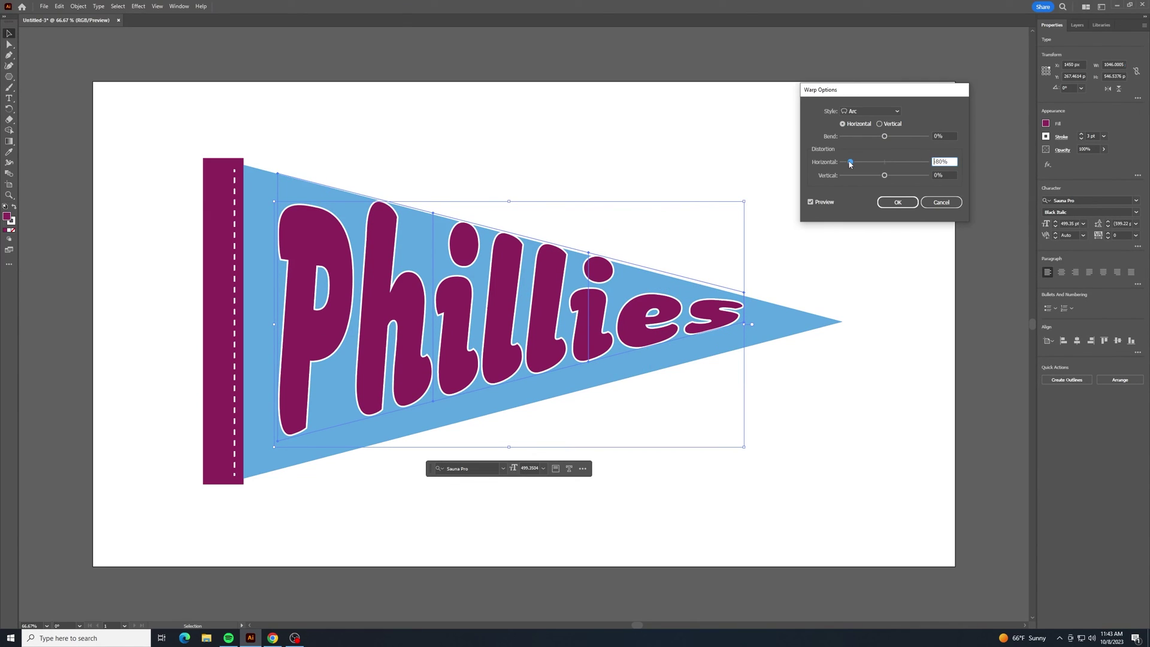
key("Return")
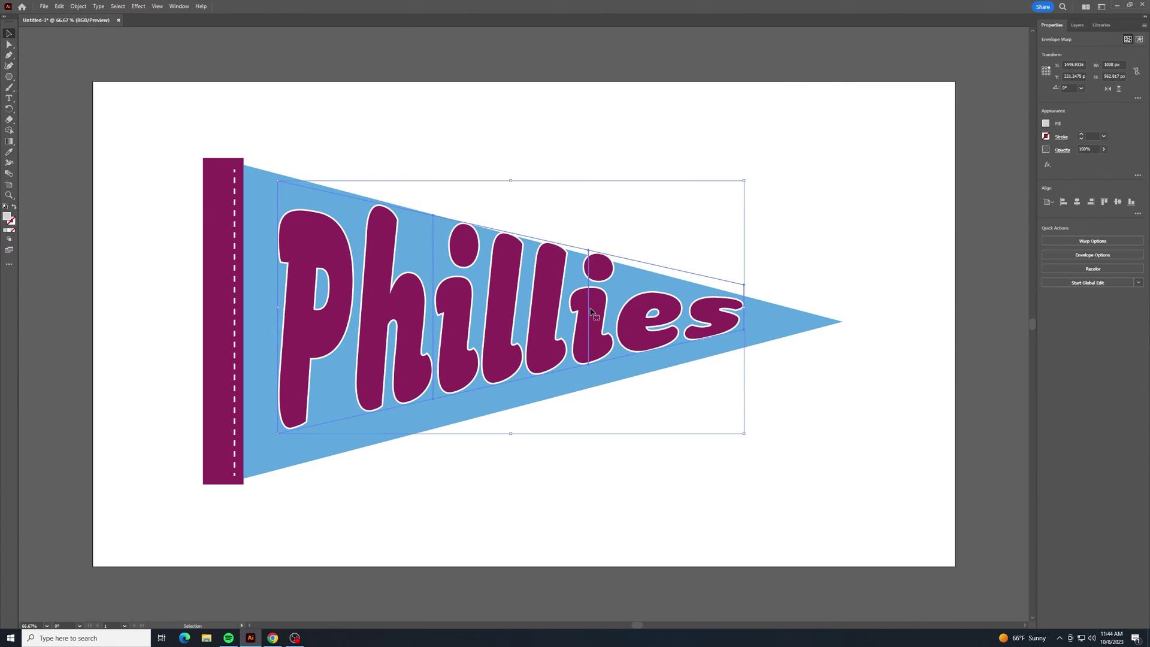
left_click_drag(590, 311, 594, 322)
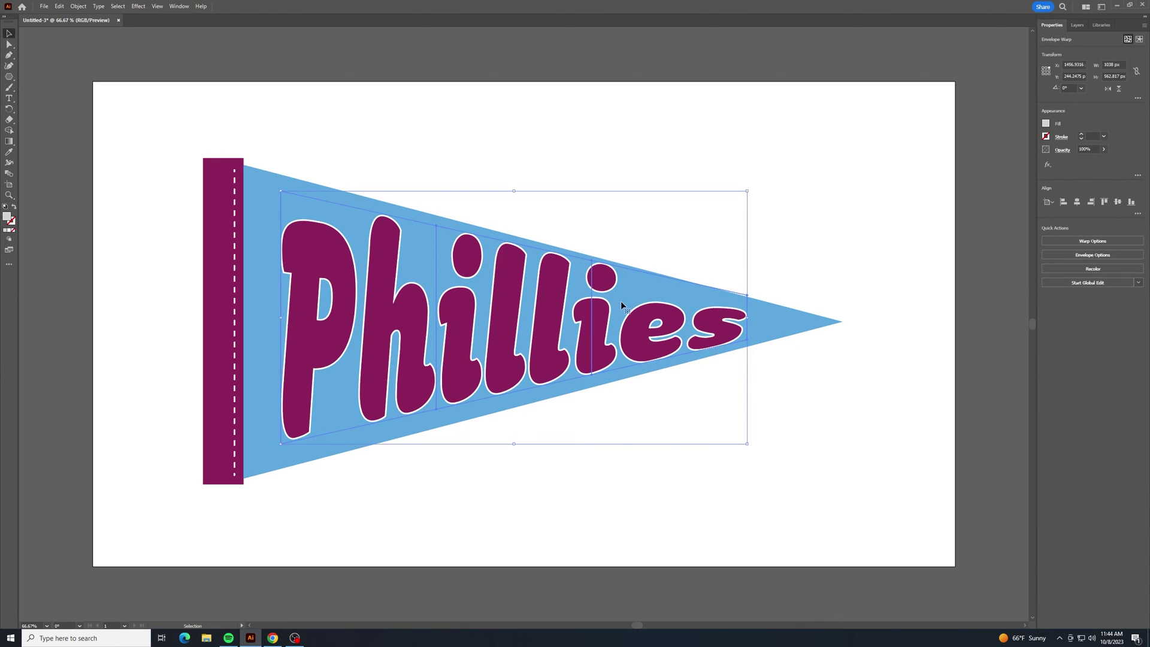
left_click(845, 192)
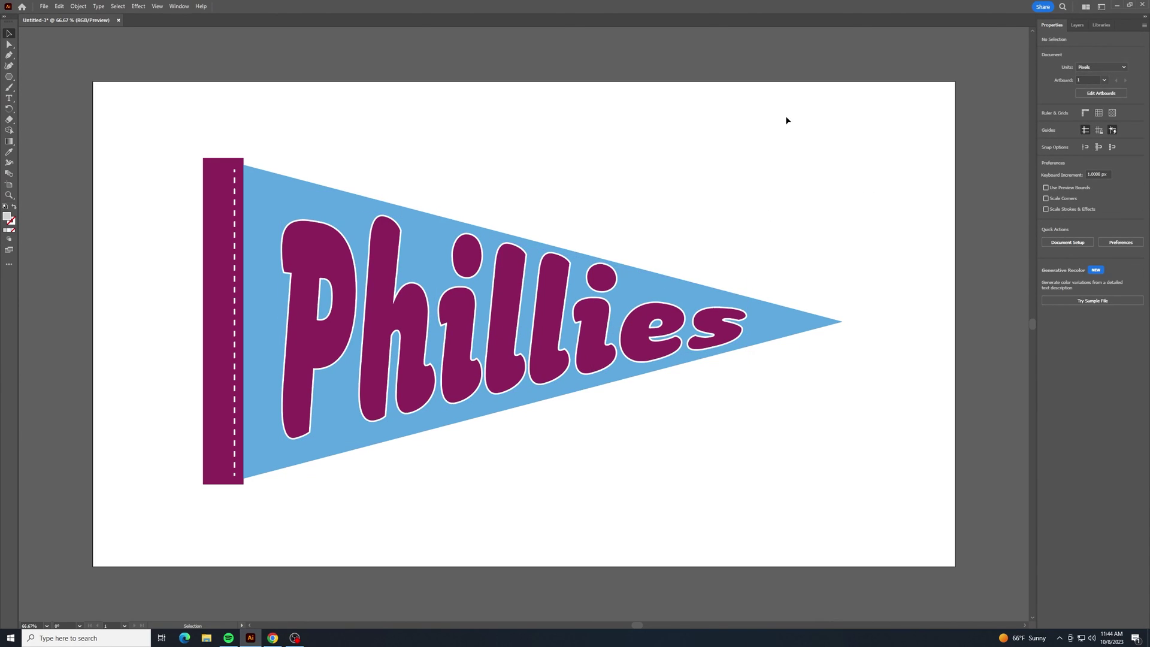
key("ctrl+minus")
key("ctrl+z")
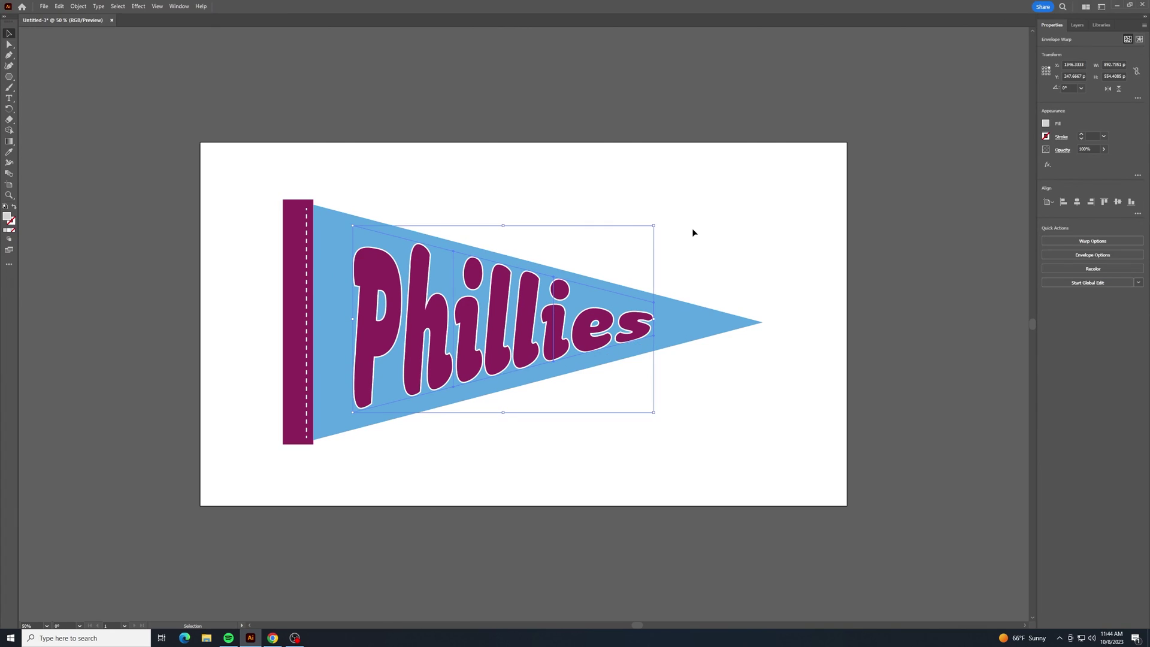
left_click(741, 224)
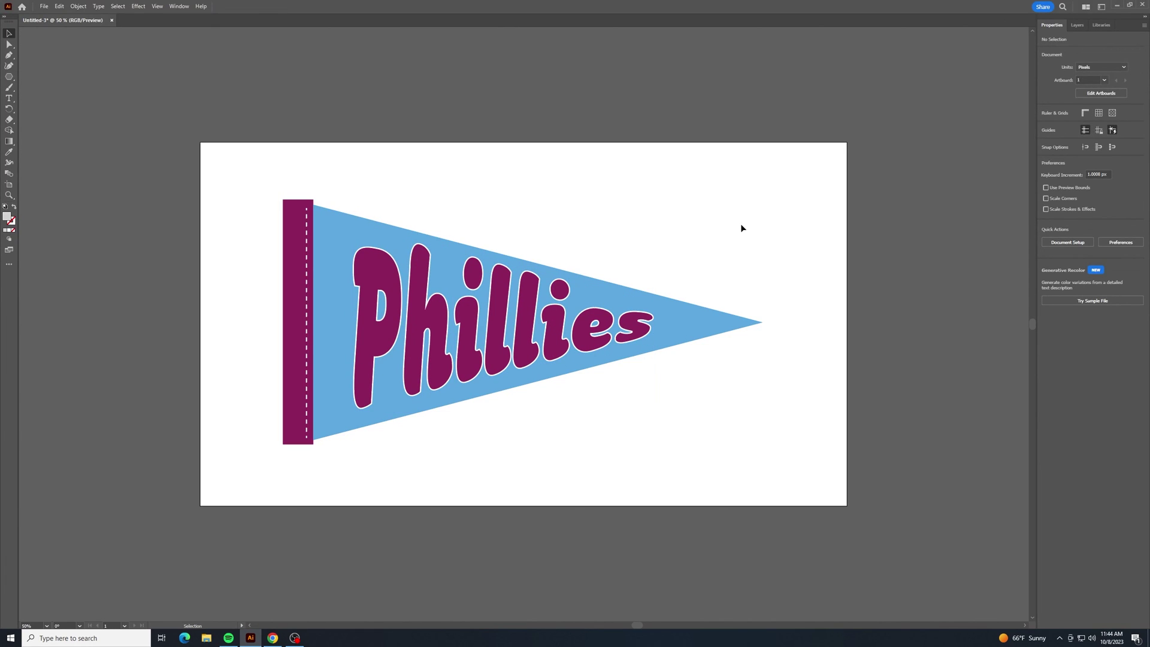